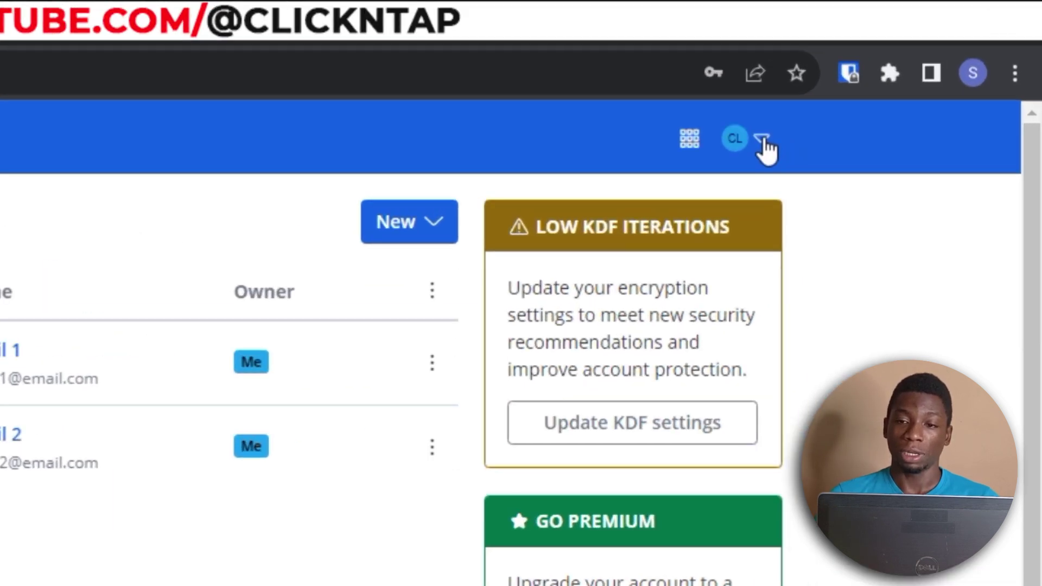
# - Open Account settings from the account avatar menu in the header
pyautogui.click(876, 81)
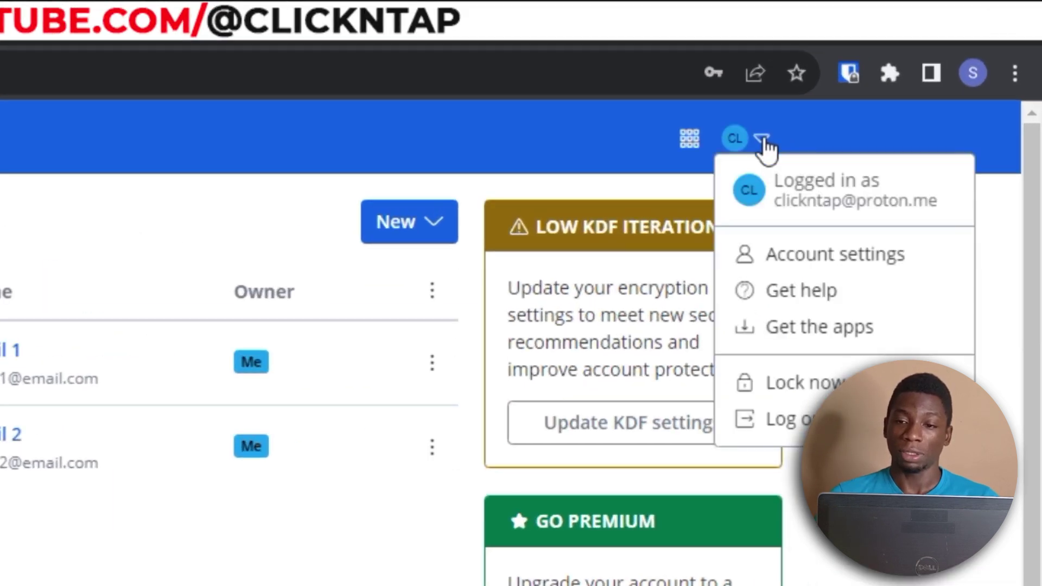
pyautogui.click(821, 262)
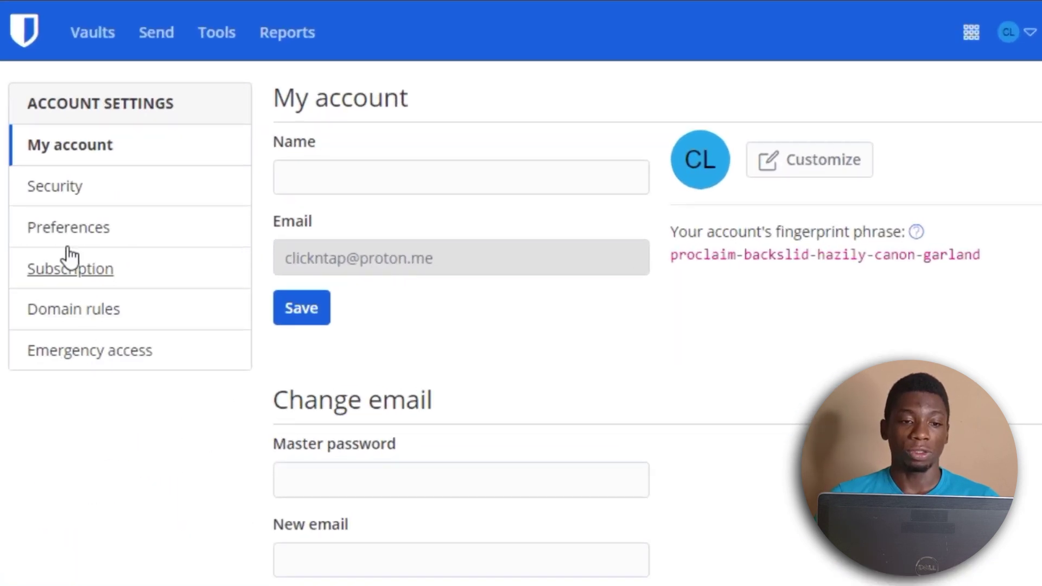
# - Go to Security > Two-step login and bring the Providers list into view
pyautogui.click(56, 189)
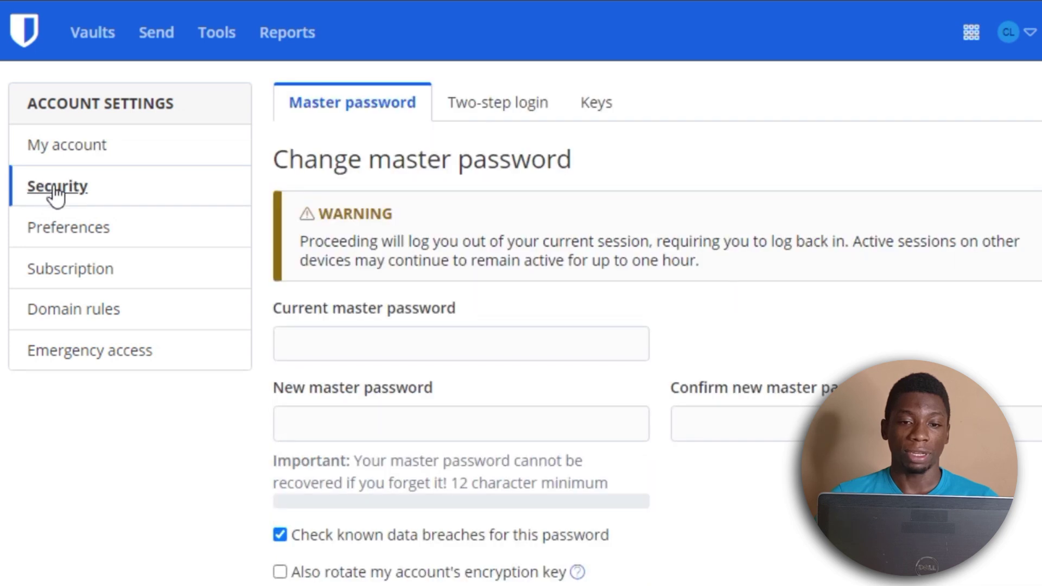
pyautogui.click(489, 108)
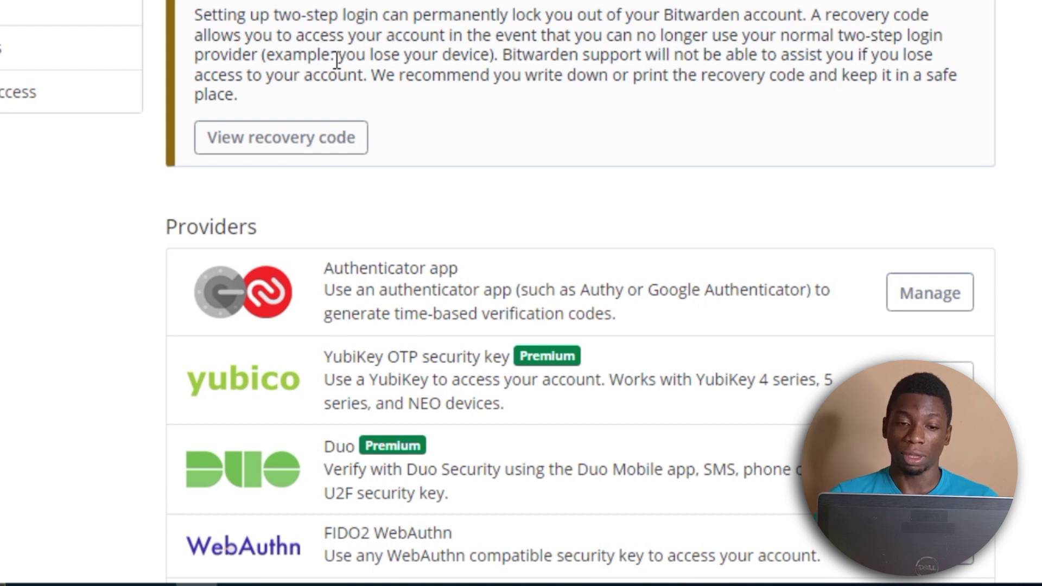
pyautogui.scroll(-2, 343, 74)
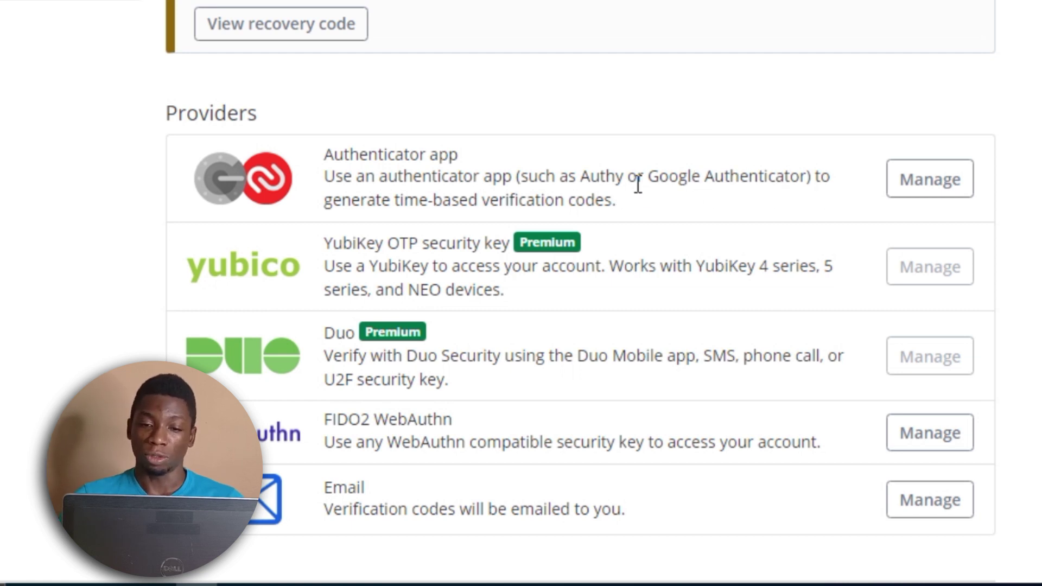
pyautogui.moveTo(581, 177); pyautogui.dragTo(623, 176)
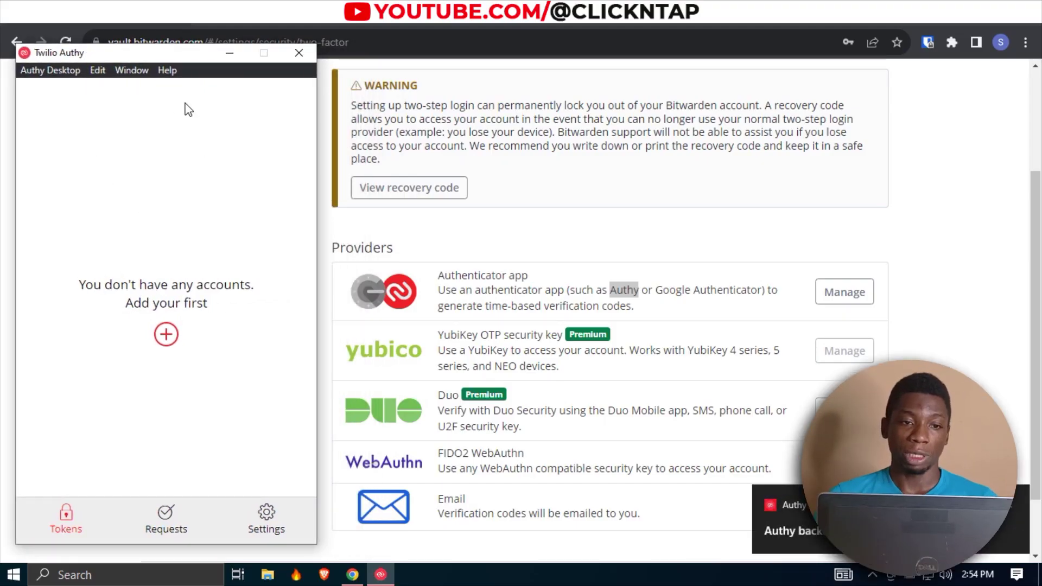
# - Start Authenticator app setup, confirming identity with the master password
pyautogui.click(233, 55)
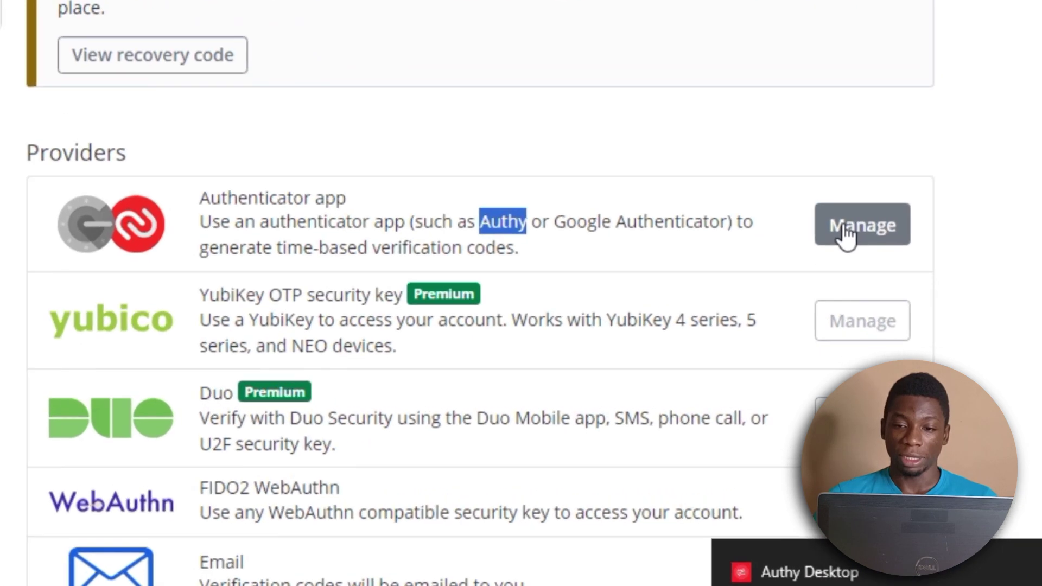
pyautogui.click(846, 230)
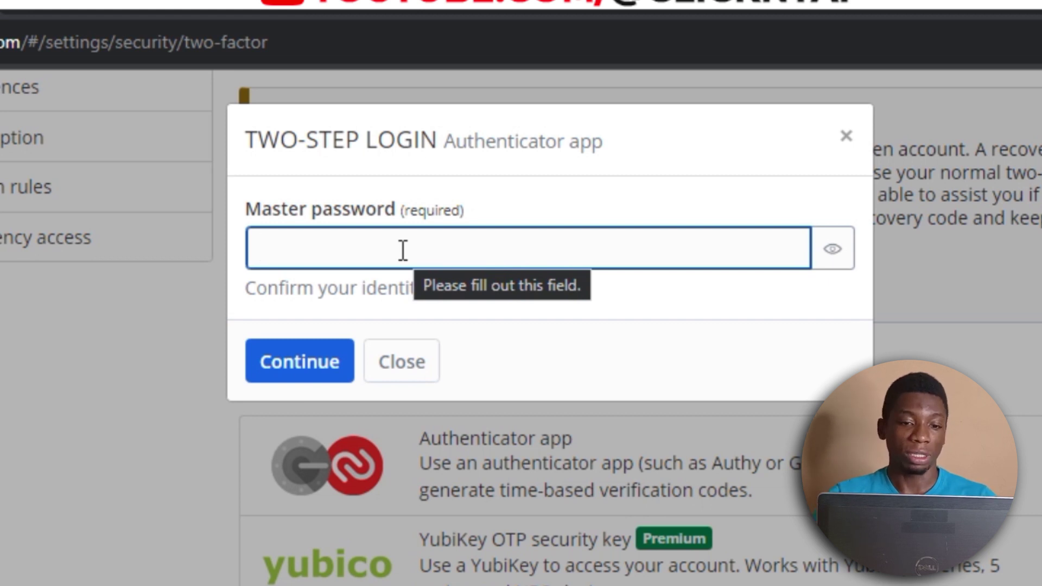
pyautogui.hotkey('ctrl', 'v')
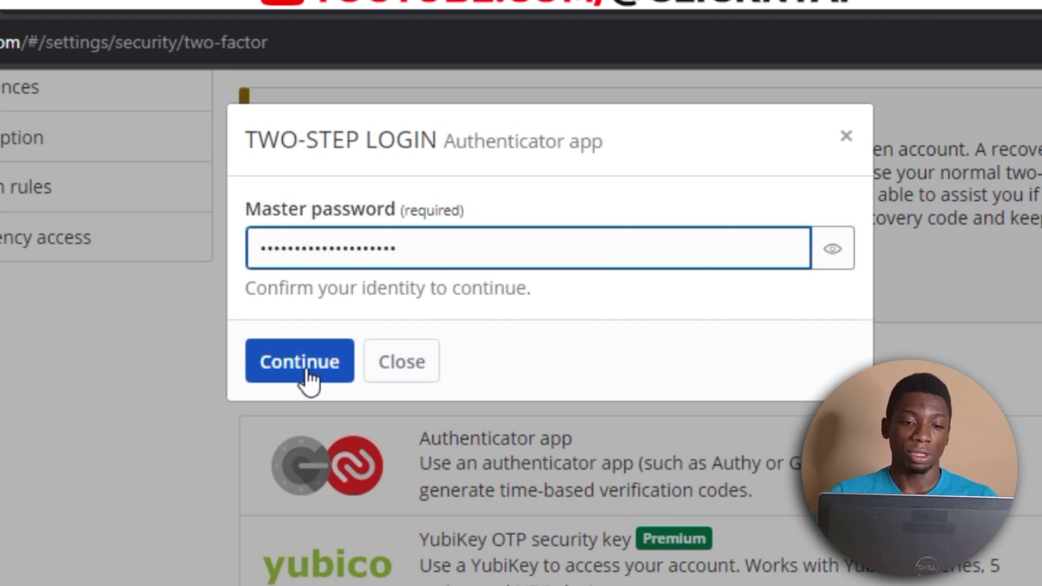
pyautogui.click(306, 369)
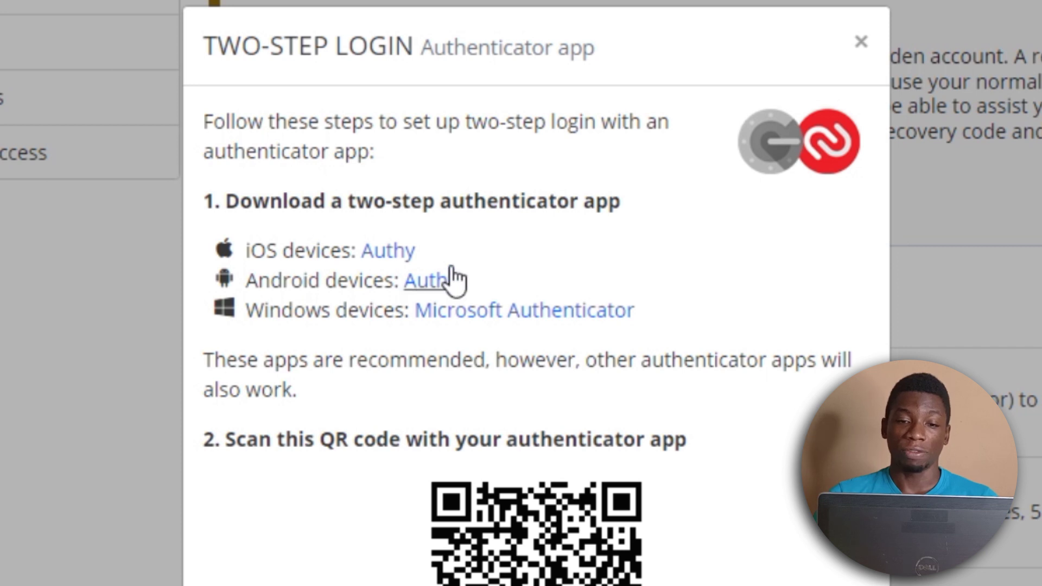
pyautogui.scroll(-1, 459, 263)
pyautogui.scroll(2, 459, 263)
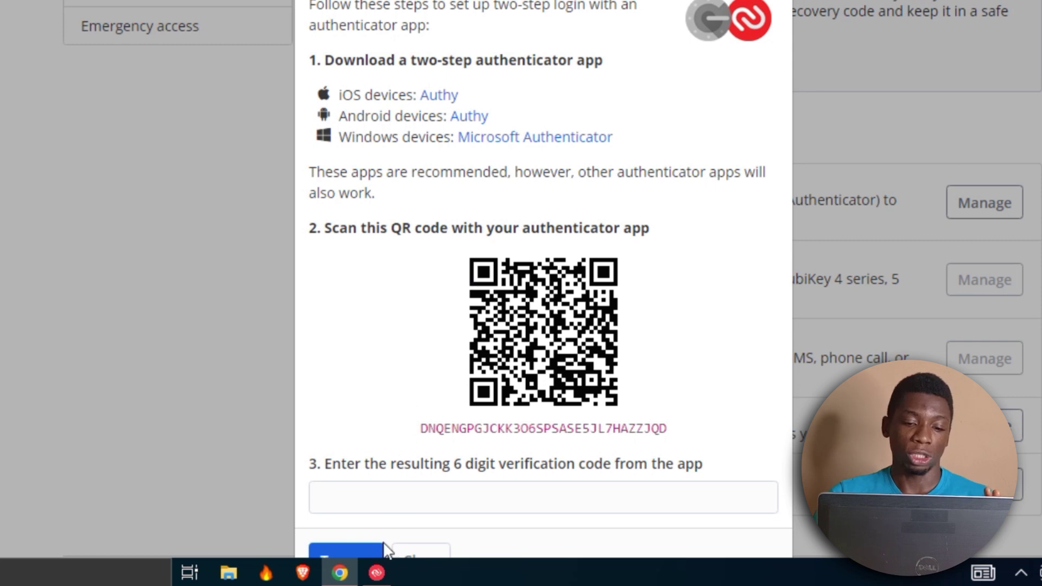
# - Copy the authenticator secret key shown beneath the QR code
pyautogui.click(378, 572)
pyautogui.click(377, 571)
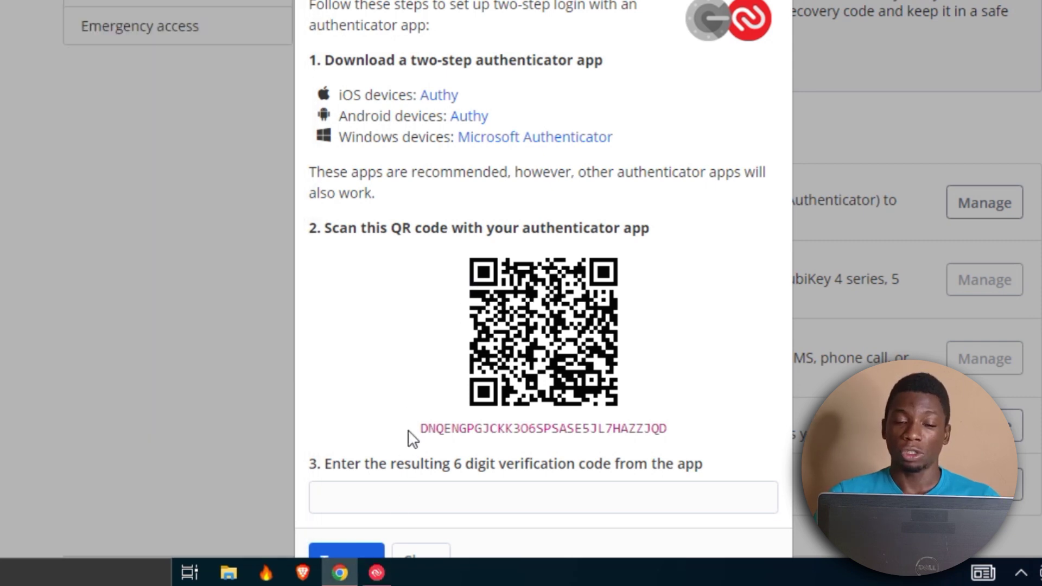
pyautogui.moveTo(407, 431); pyautogui.dragTo(670, 462)
pyautogui.hotkey('ctrl', 'c')
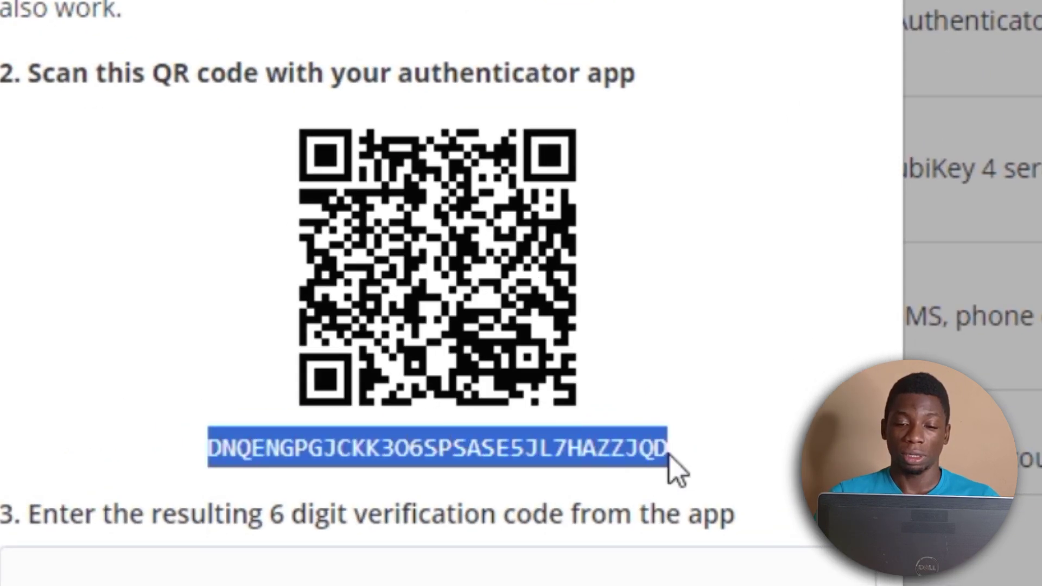
pyautogui.rightClick(622, 439)
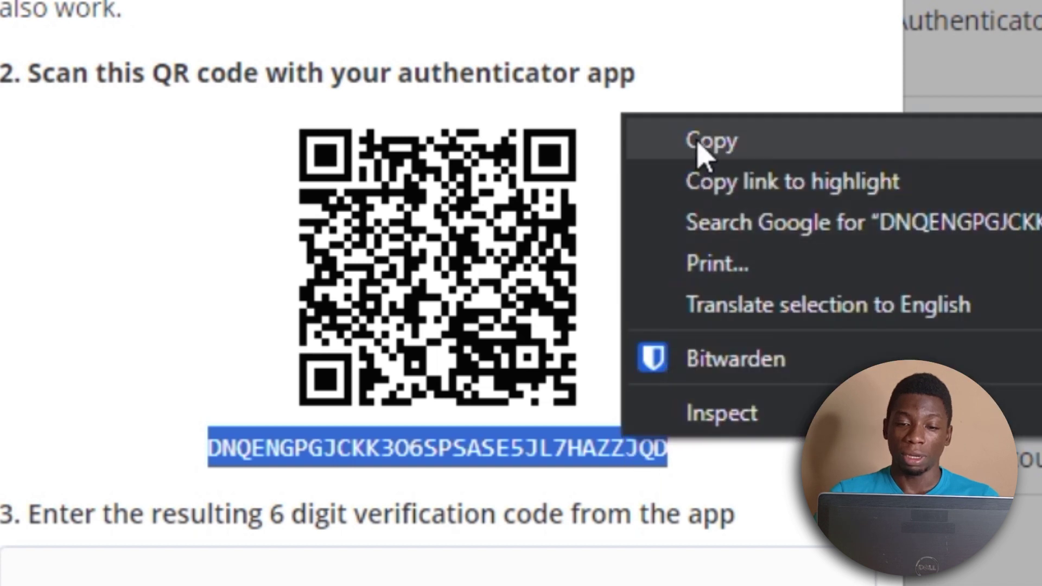
pyautogui.click(699, 144)
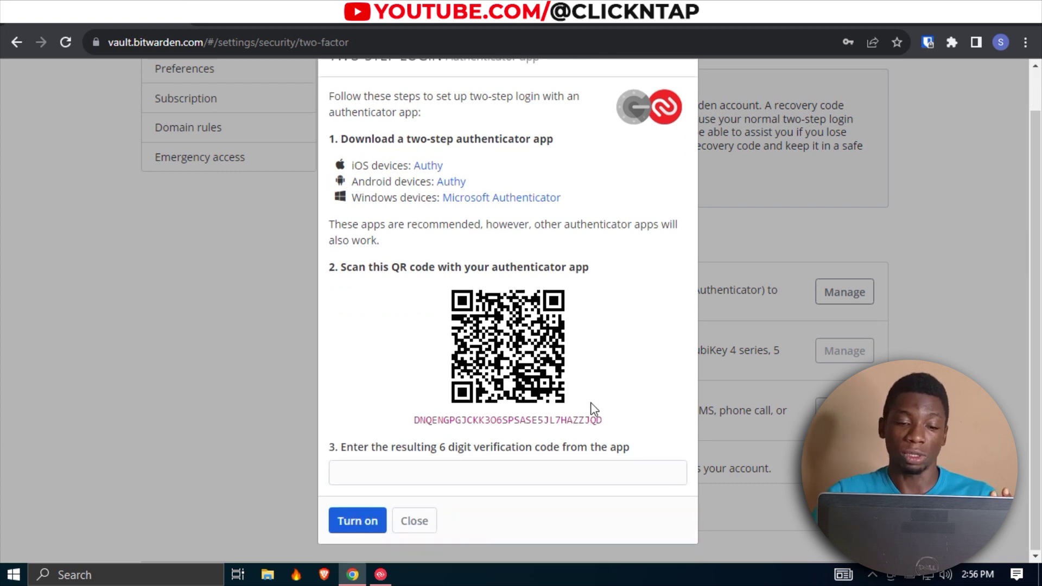
pyautogui.scroll(-1, 582, 411)
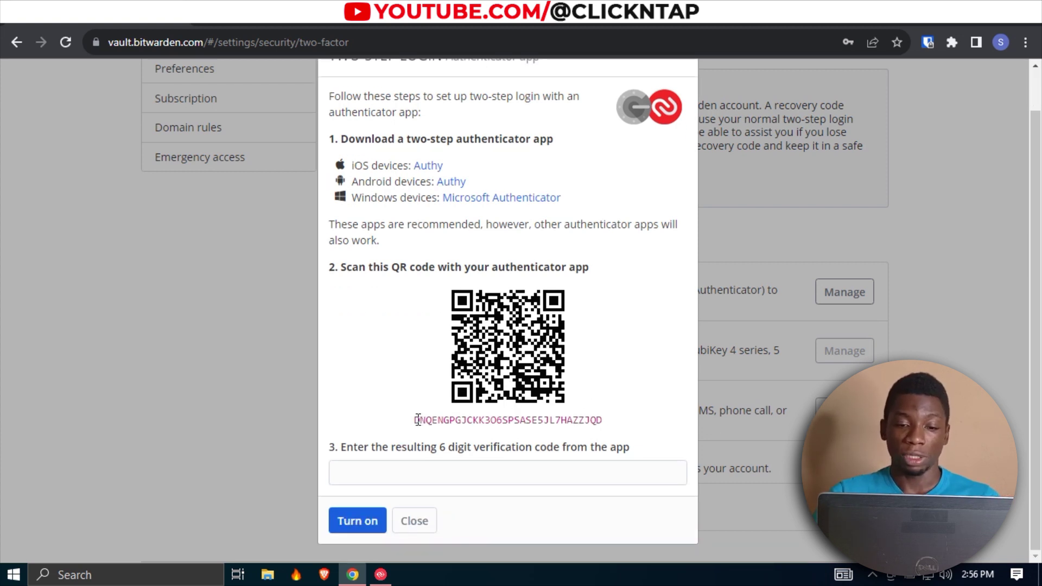
# - In Authy, start a new account and paste the Bitwarden secret key
pyautogui.click(381, 574)
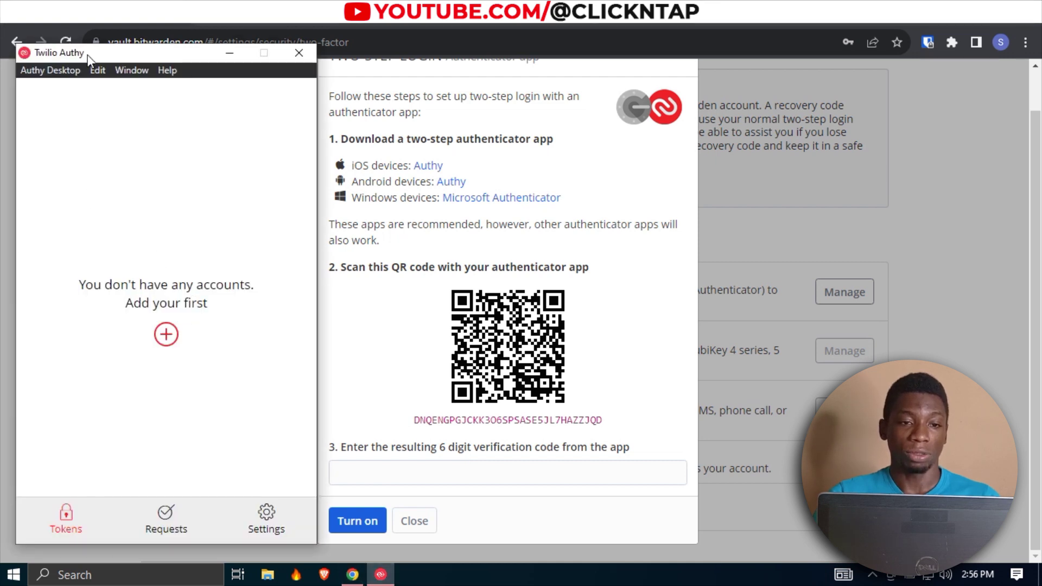
pyautogui.moveTo(89, 54); pyautogui.dragTo(219, 47)
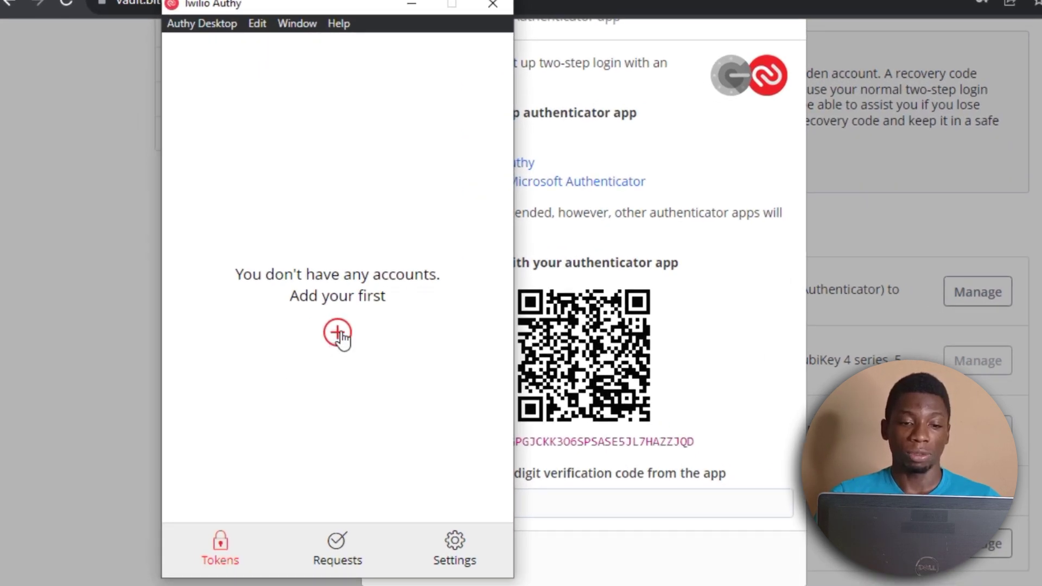
pyautogui.click(340, 331)
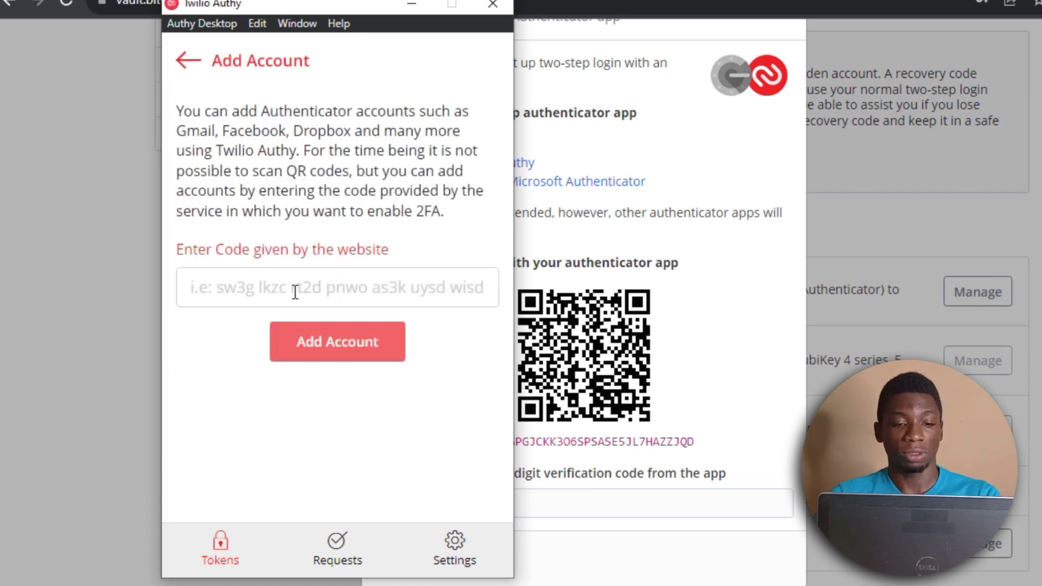
pyautogui.hotkey('ctrl', 'v')
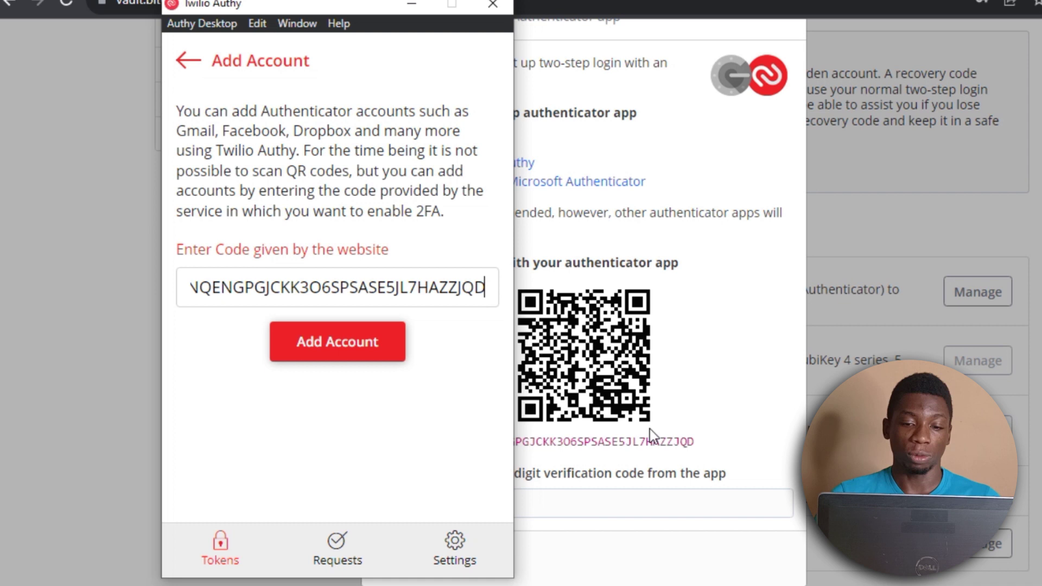
# - Add the Authy account named 'bitwarden' with the Generic Blue logo and 6-digit tokens
pyautogui.click(338, 353)
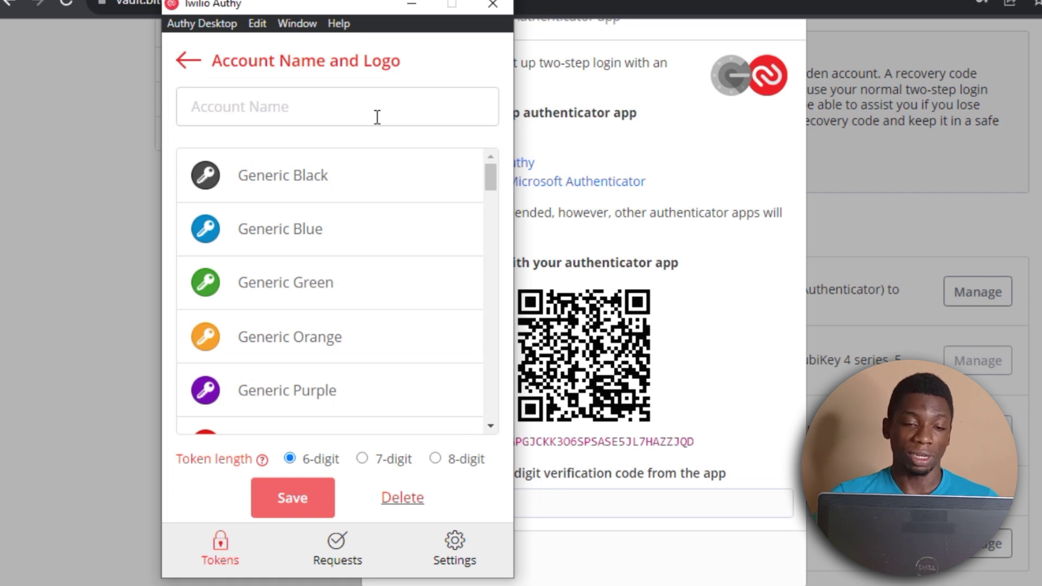
pyautogui.click(378, 117)
pyautogui.write('bi')
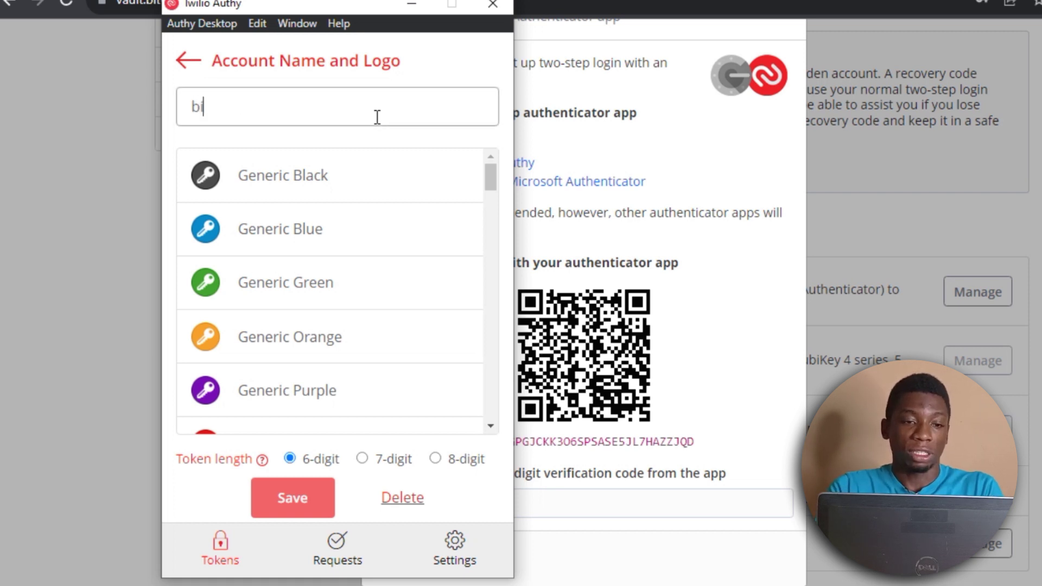
pyautogui.write('twa')
pyautogui.press('BackSpace')
pyautogui.write('warden')
pyautogui.moveTo(490, 177)
pyautogui.mouseDown()
pyautogui.moveTo(484, 425)
pyautogui.moveTo(506, 292)
pyautogui.moveTo(481, 164)
pyautogui.mouseUp()
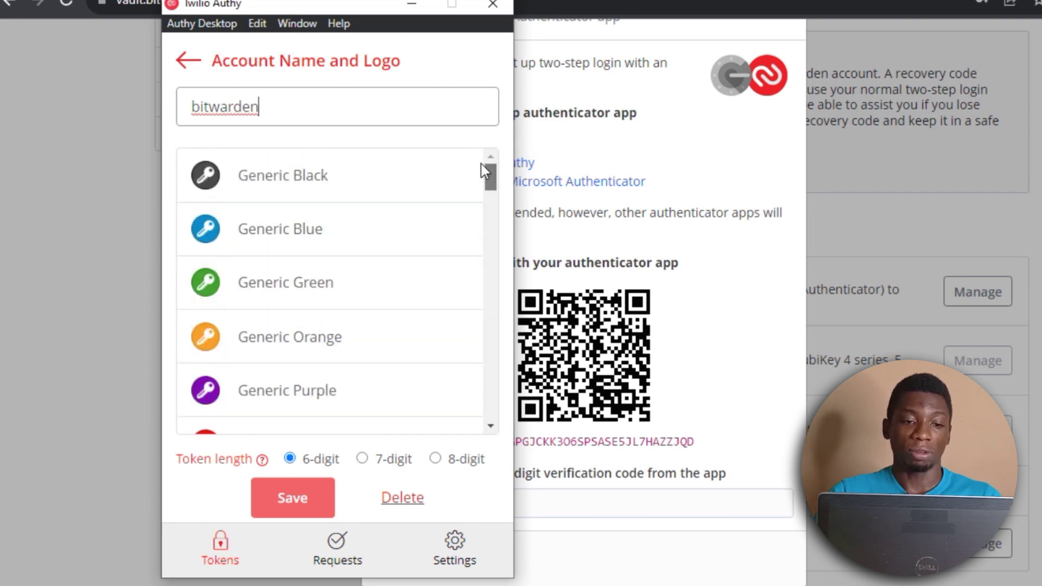
pyautogui.click(255, 239)
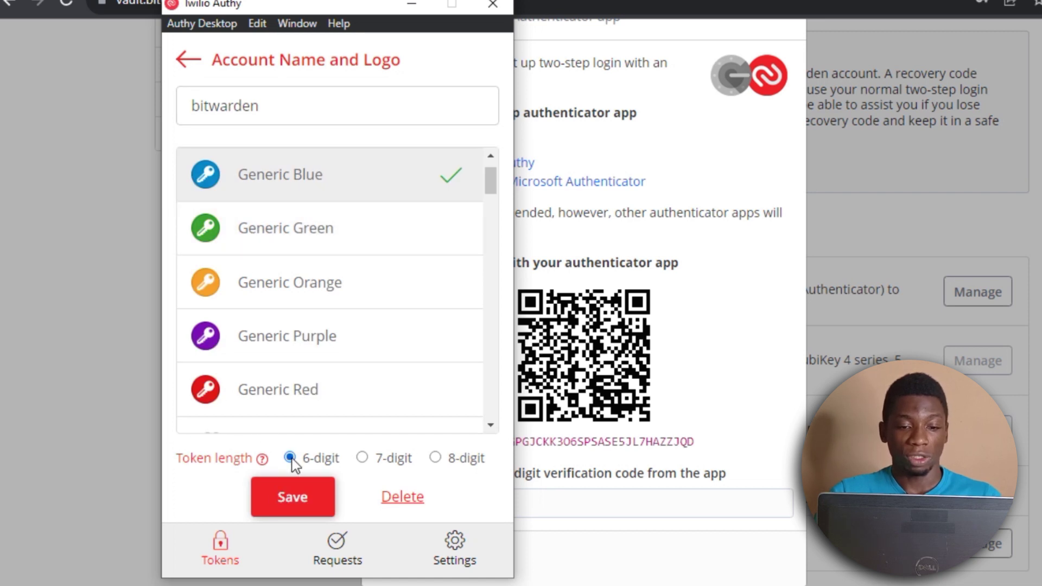
pyautogui.click(292, 498)
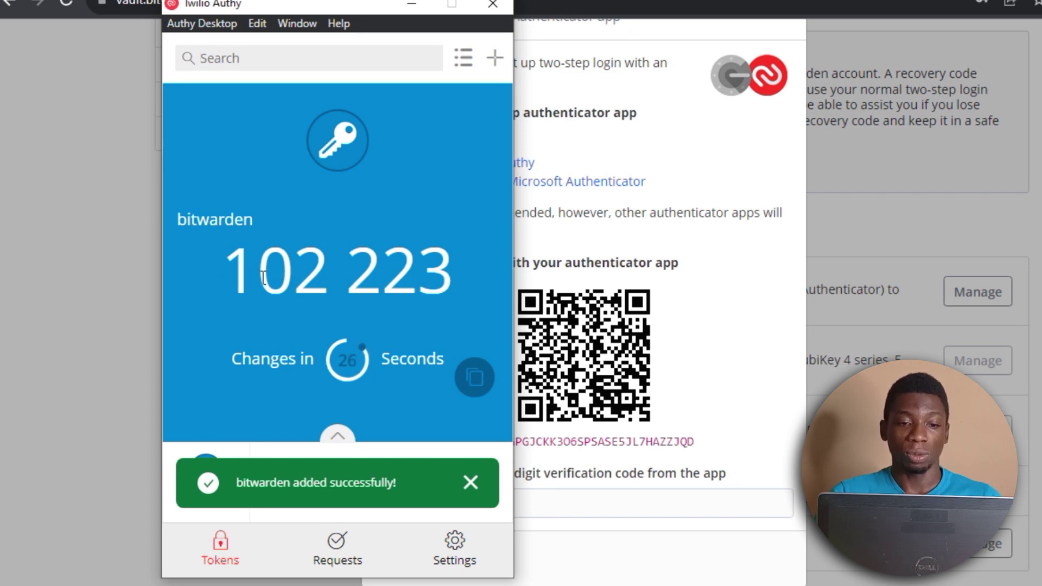
# - Copy the current 6-digit bitwarden code from Authy to the clipboard
pyautogui.moveTo(242, 279); pyautogui.dragTo(471, 276)
pyautogui.click(454, 272)
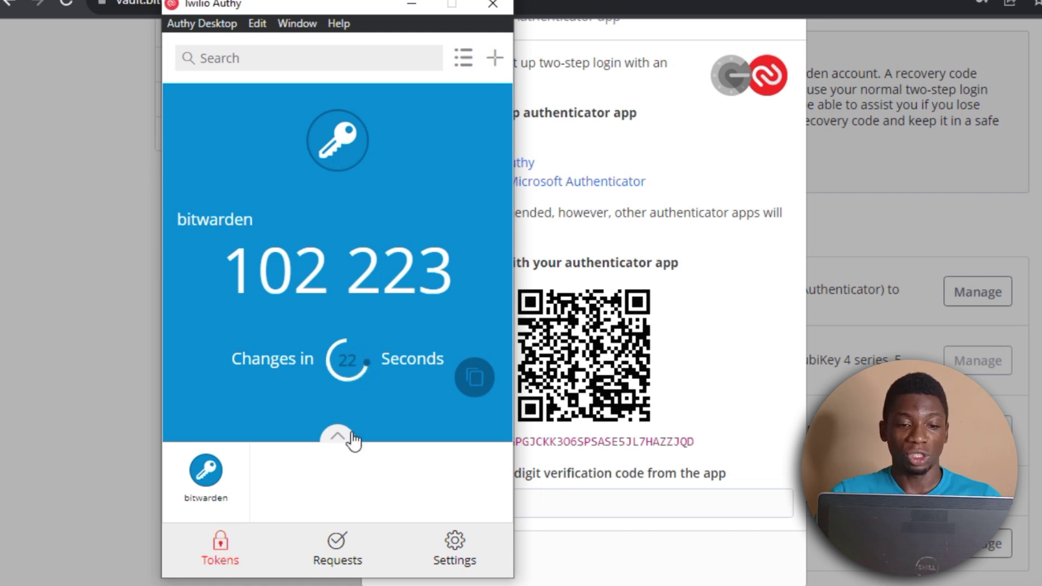
pyautogui.click(475, 380)
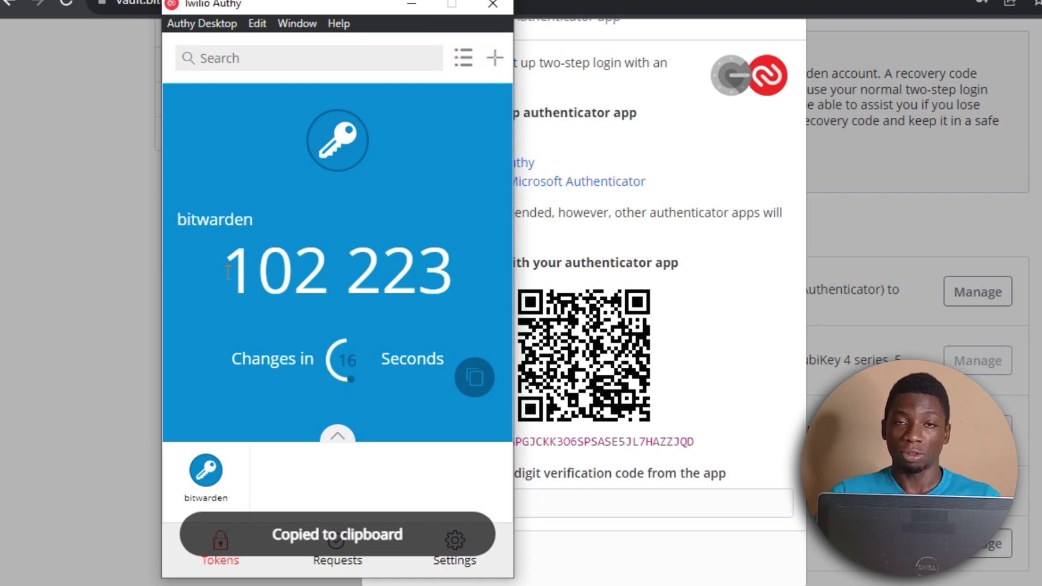
pyautogui.moveTo(228, 272); pyautogui.dragTo(458, 275)
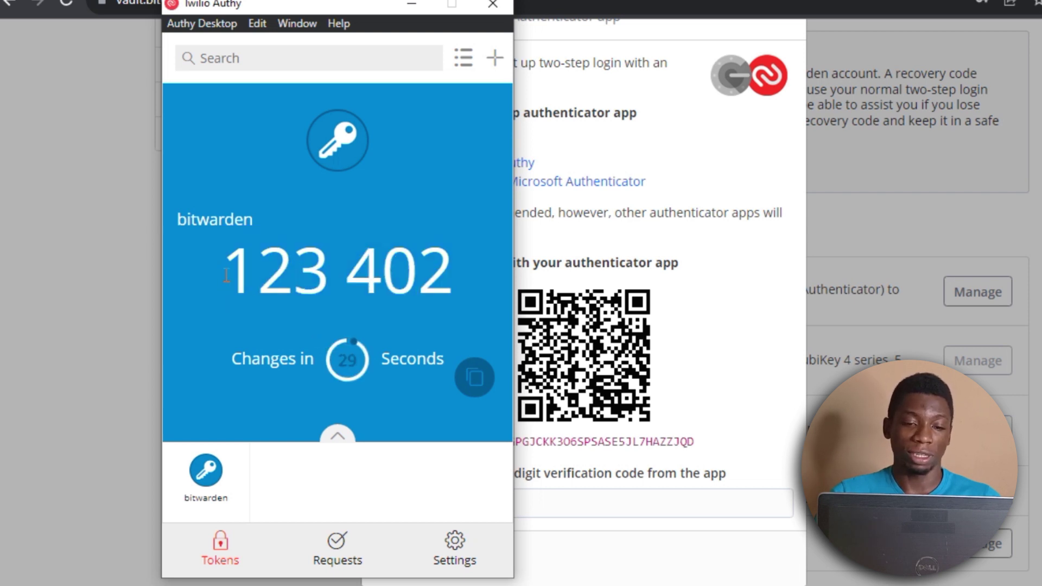
pyautogui.click(473, 380)
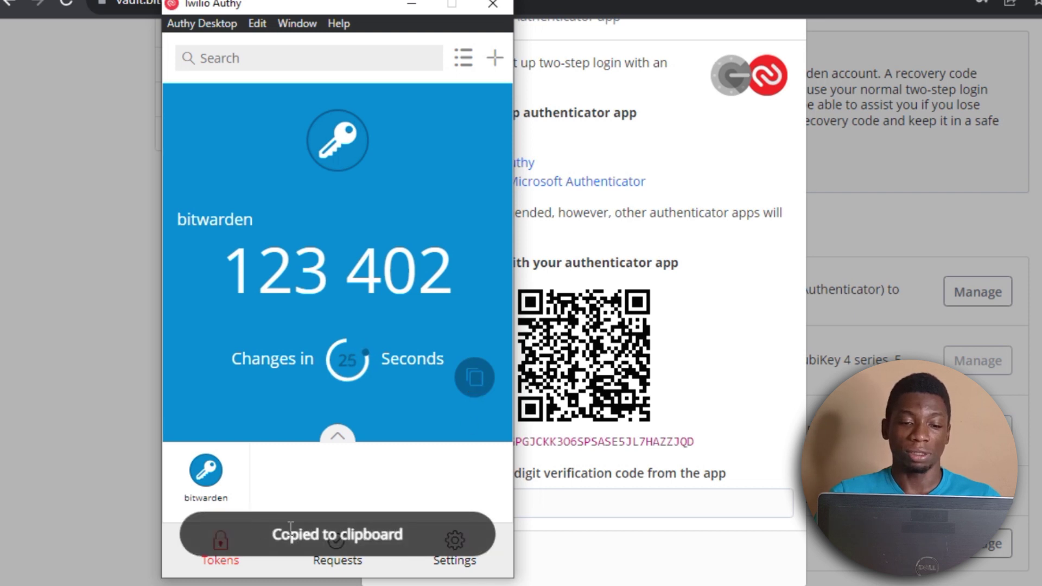
# - Paste the Authy code into the verification field, turn on the authenticator, and close the dialog
pyautogui.click(595, 505)
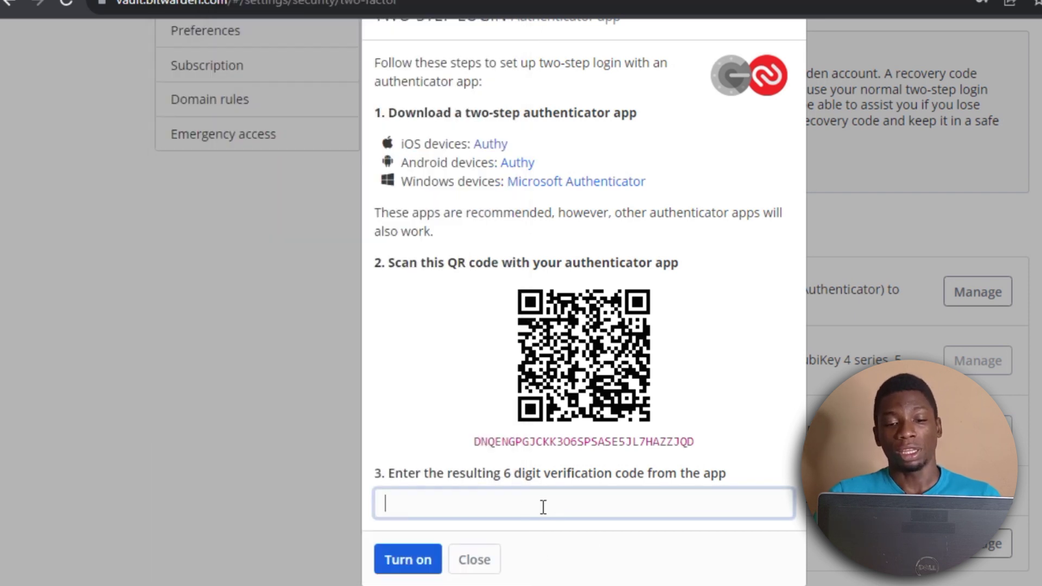
pyautogui.hotkey('ctrl', 'v')
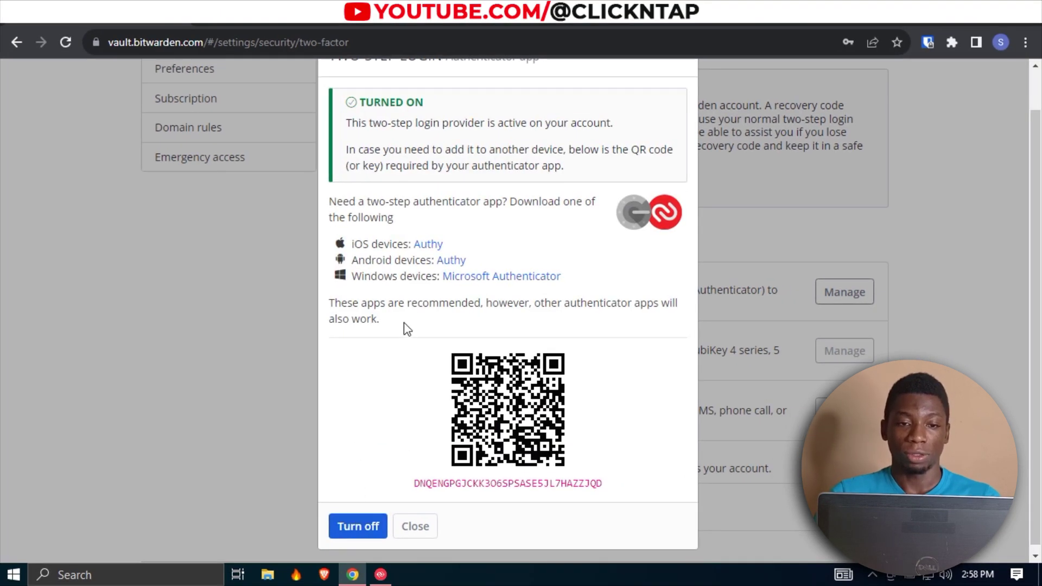
pyautogui.scroll(1, 404, 323)
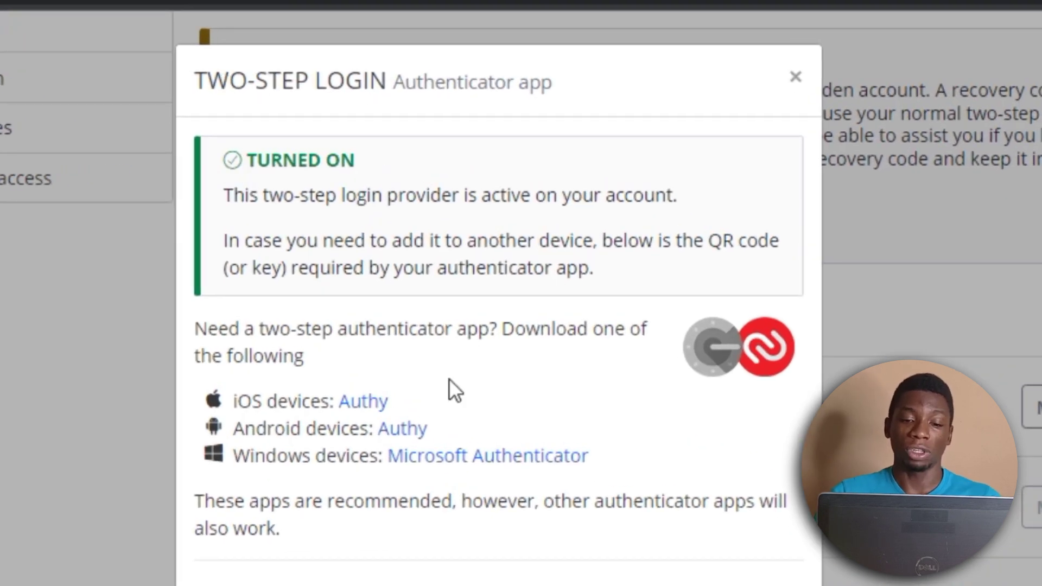
pyautogui.scroll(-2, 602, 228)
pyautogui.scroll(2, 706, 136)
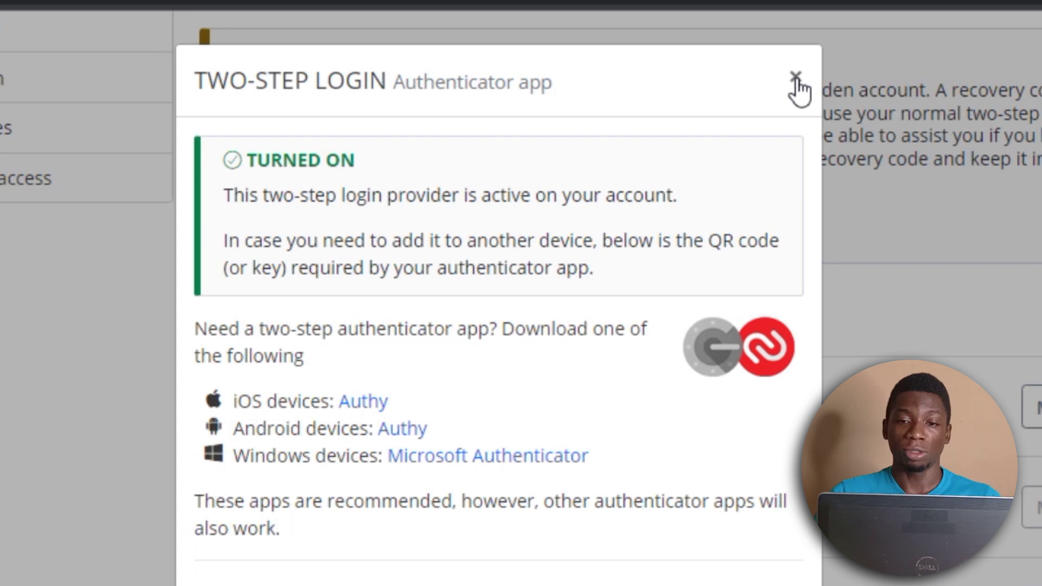
pyautogui.scroll(-2, 740, 223)
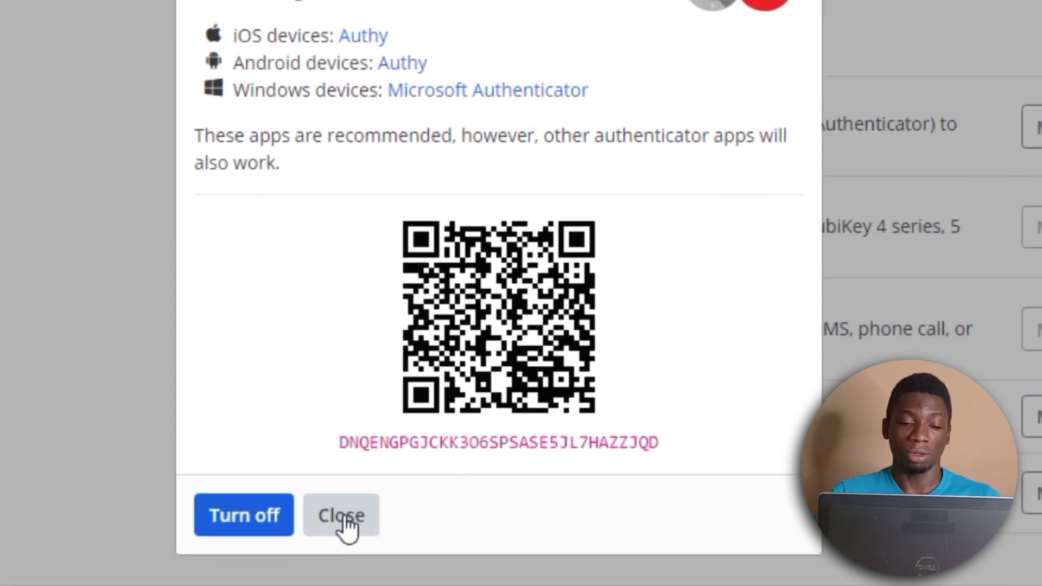
pyautogui.click(345, 519)
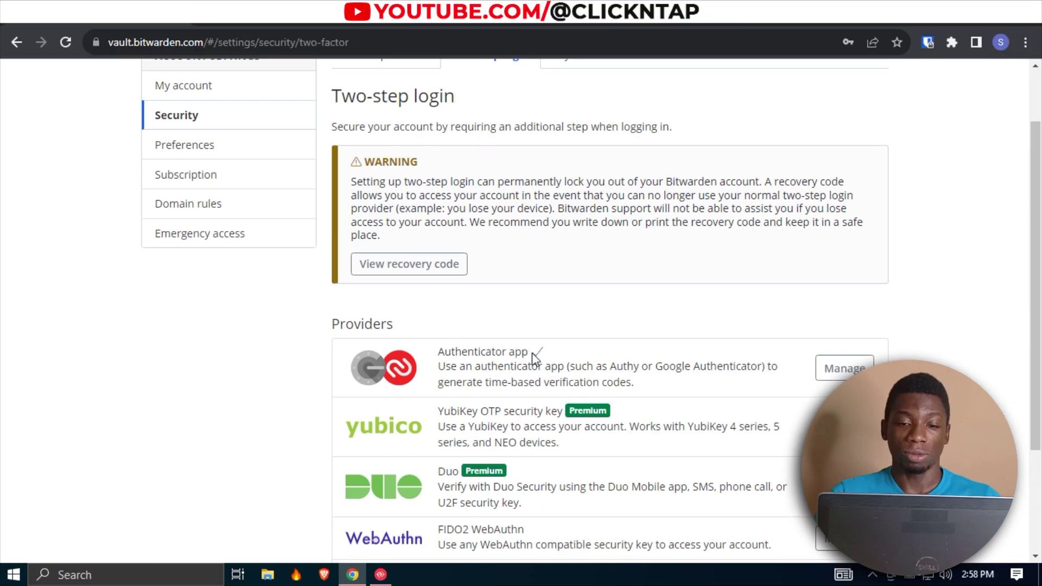
pyautogui.scroll(2, 396, 246)
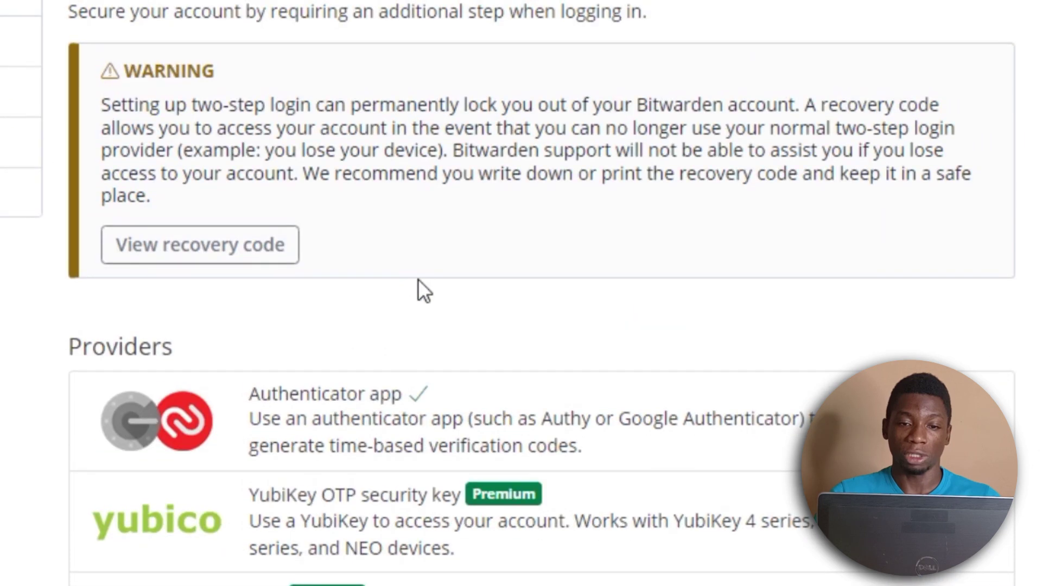
pyautogui.scroll(-2, 418, 279)
pyautogui.scroll(2, 421, 280)
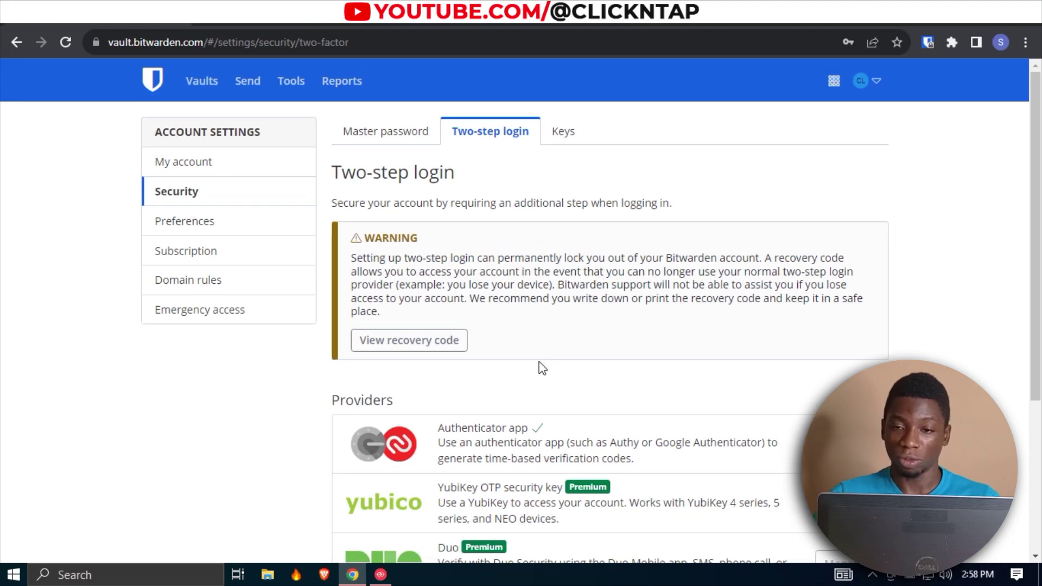
# - Log out, then sign back in with the account e-mail and master password
pyautogui.click(877, 82)
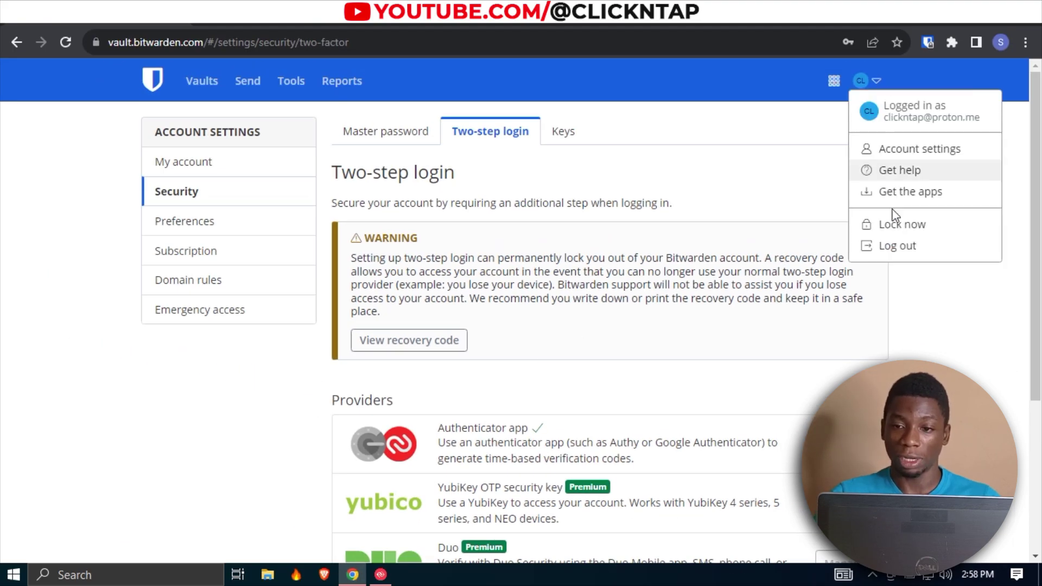
pyautogui.click(903, 254)
pyautogui.hotkey('ctrl', 'v')
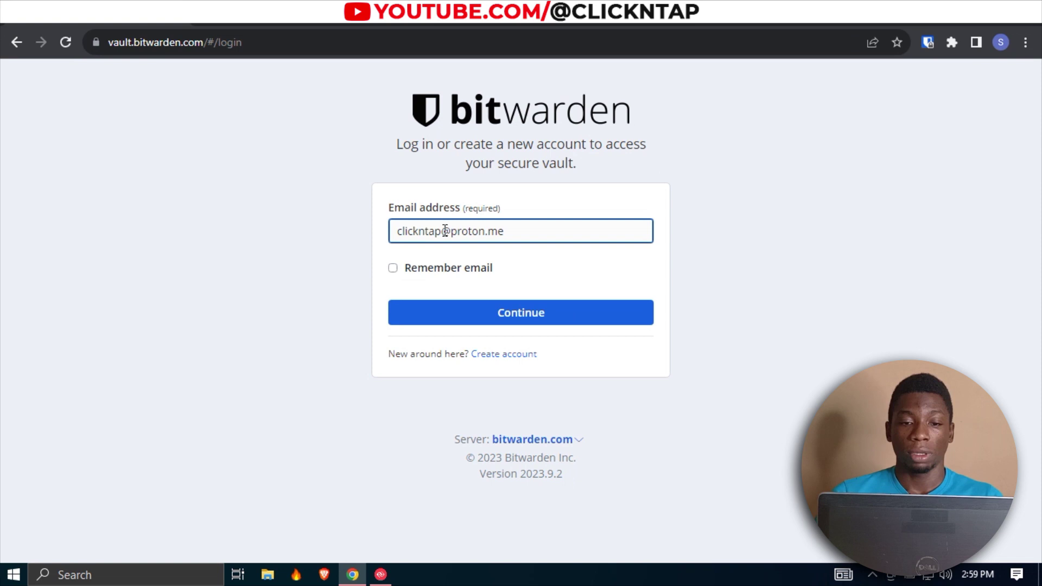
pyautogui.click(517, 315)
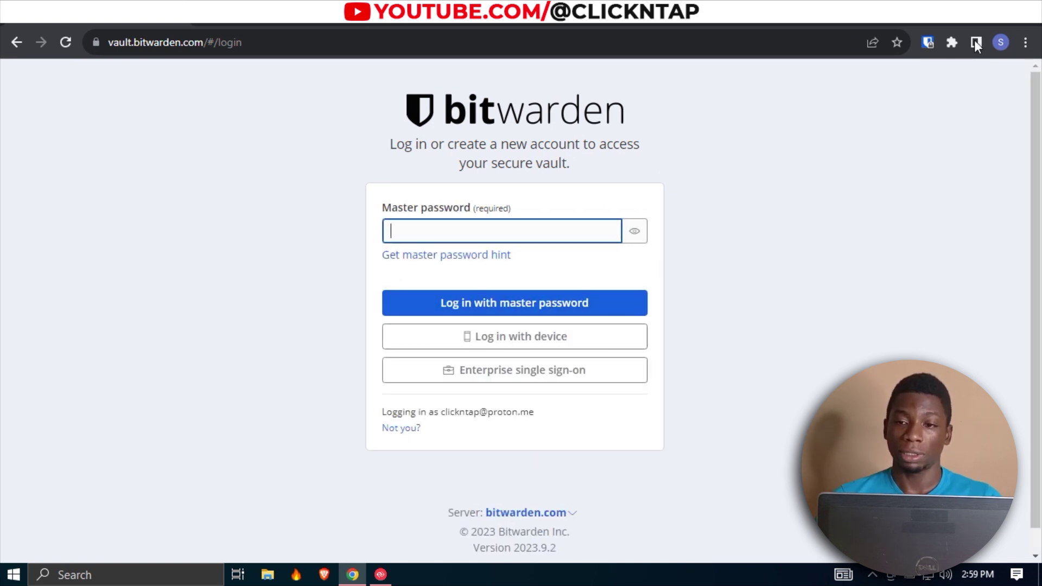
pyautogui.hotkey('ctrl', 'v')
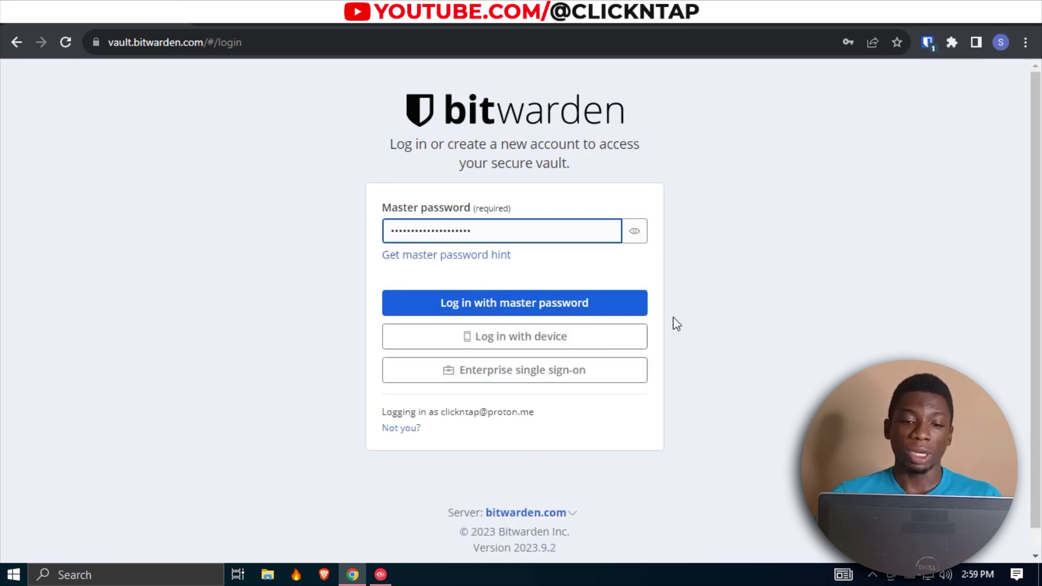
pyautogui.click(482, 314)
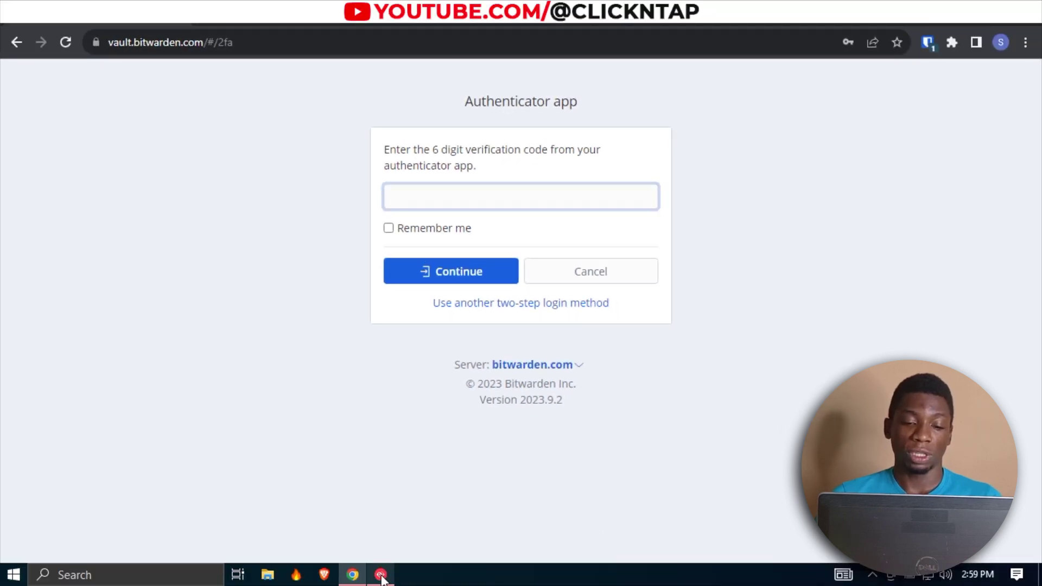
# - Copy the fresh bitwarden code from Authy and submit it to finish signing in
pyautogui.click(380, 574)
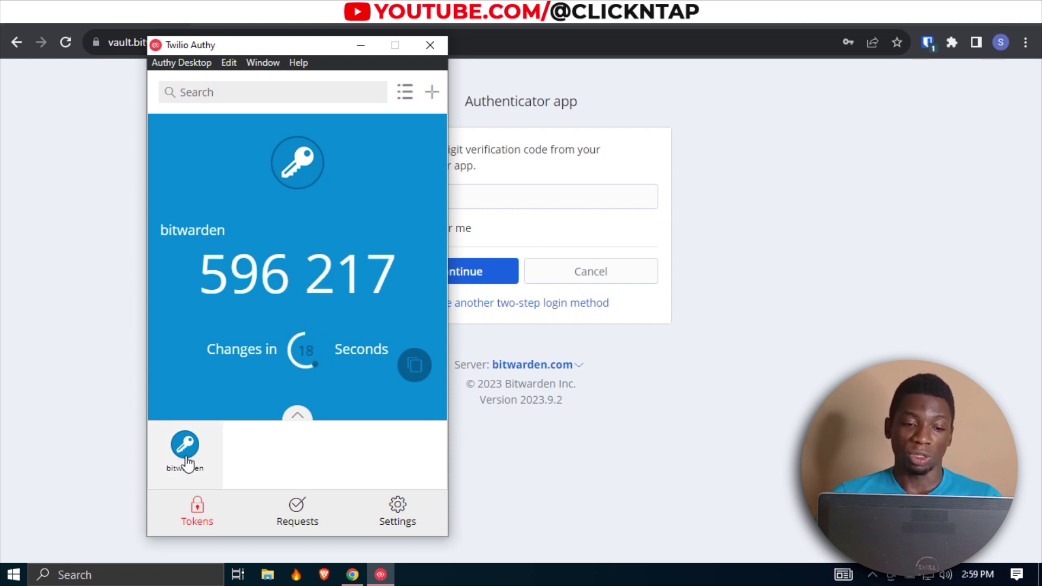
pyautogui.click(416, 372)
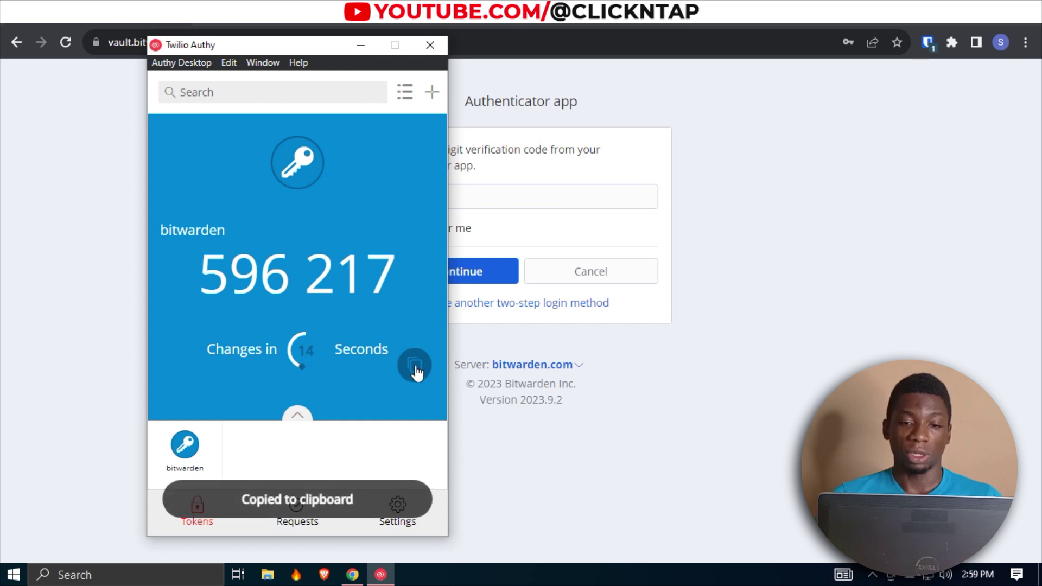
pyautogui.click(496, 204)
pyautogui.hotkey('ctrl', 'v')
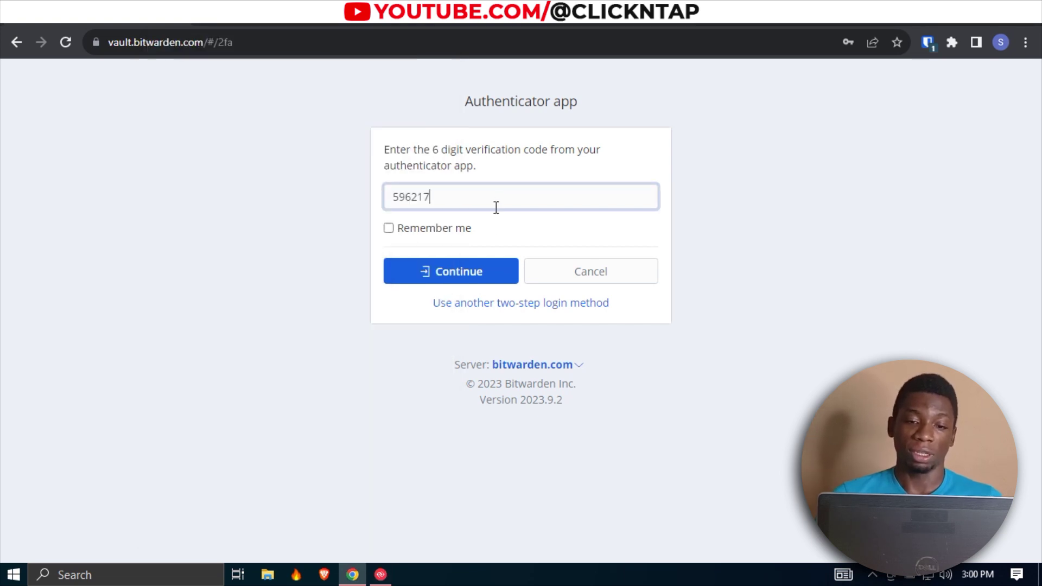
pyautogui.click(449, 278)
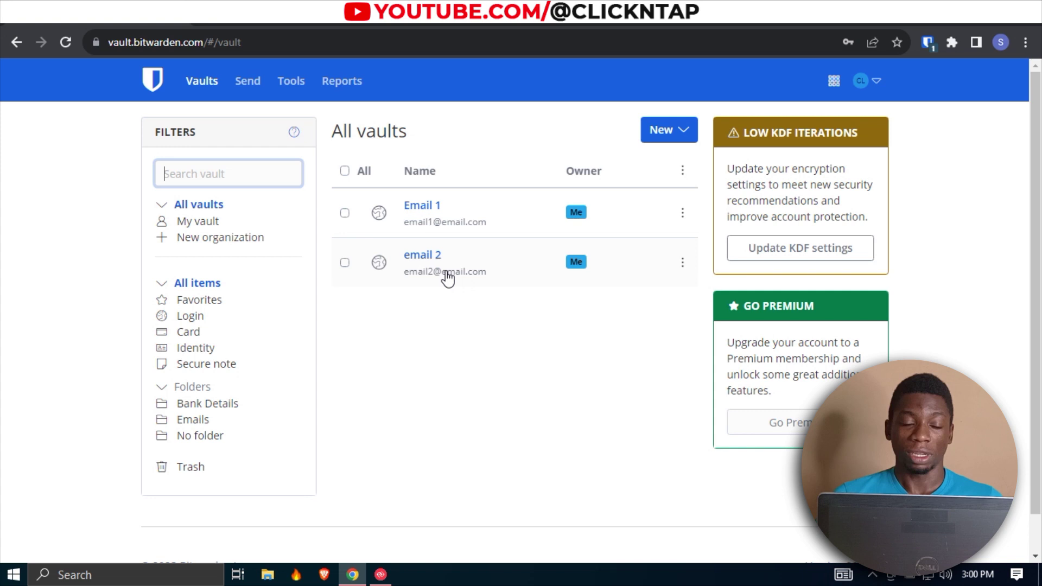
pyautogui.click(381, 574)
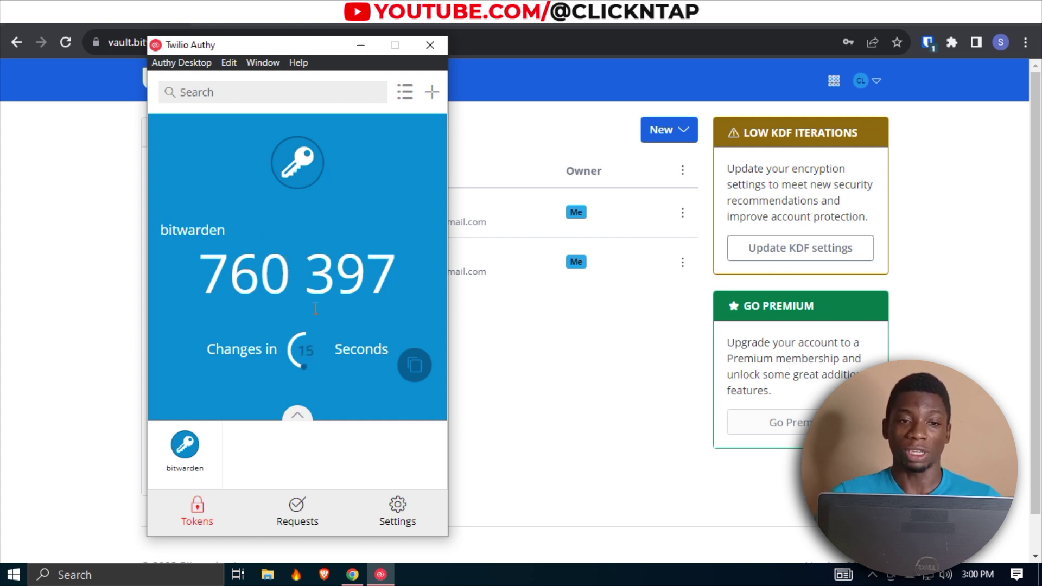
pyautogui.click(128, 310)
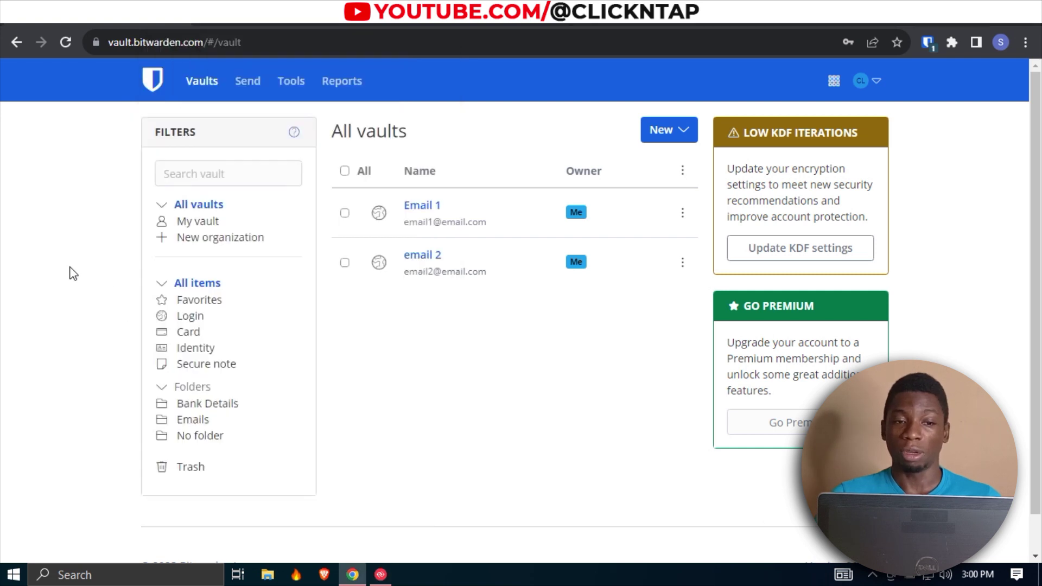
# - Reopen the Authenticator app settings under Account settings > Security > Two-step login, confirming it's turned on
pyautogui.click(875, 83)
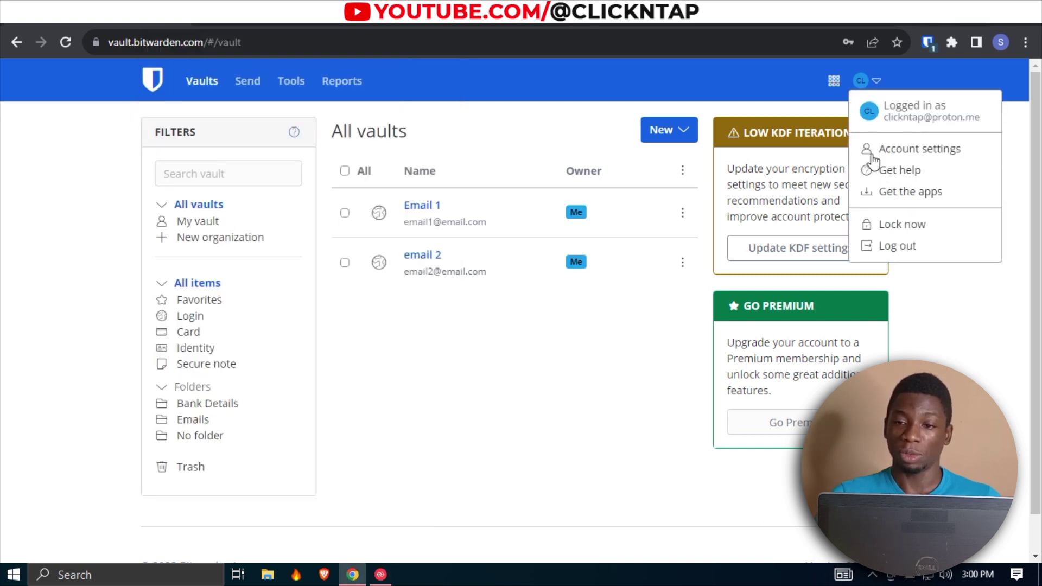
pyautogui.click(899, 155)
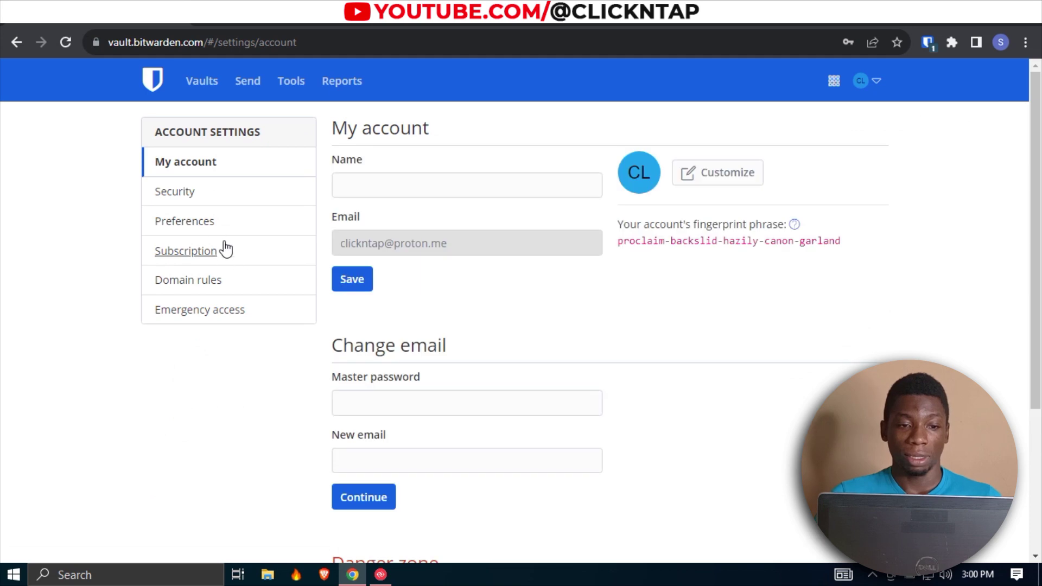
pyautogui.click(176, 196)
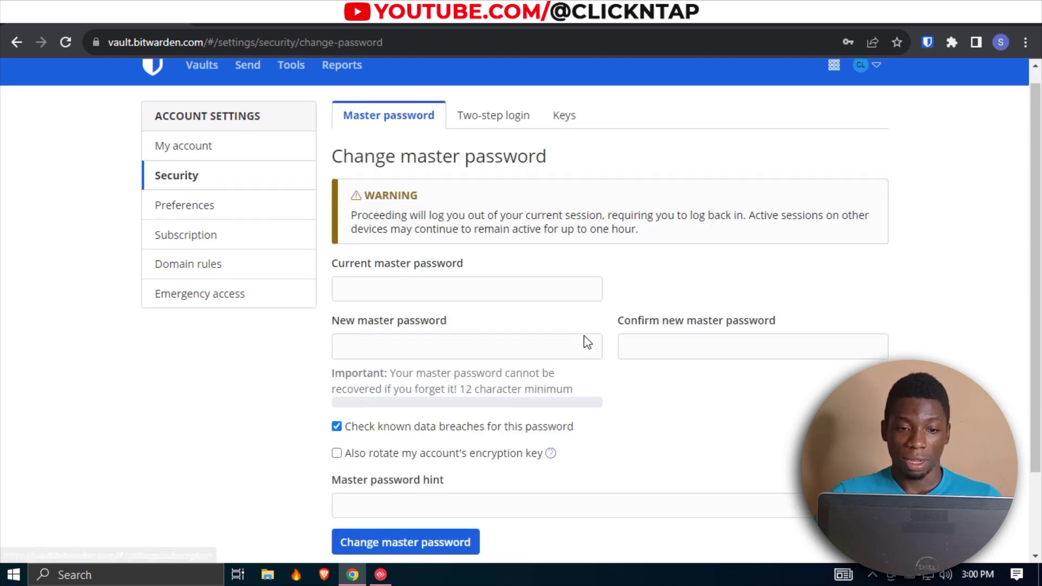
pyautogui.click(478, 138)
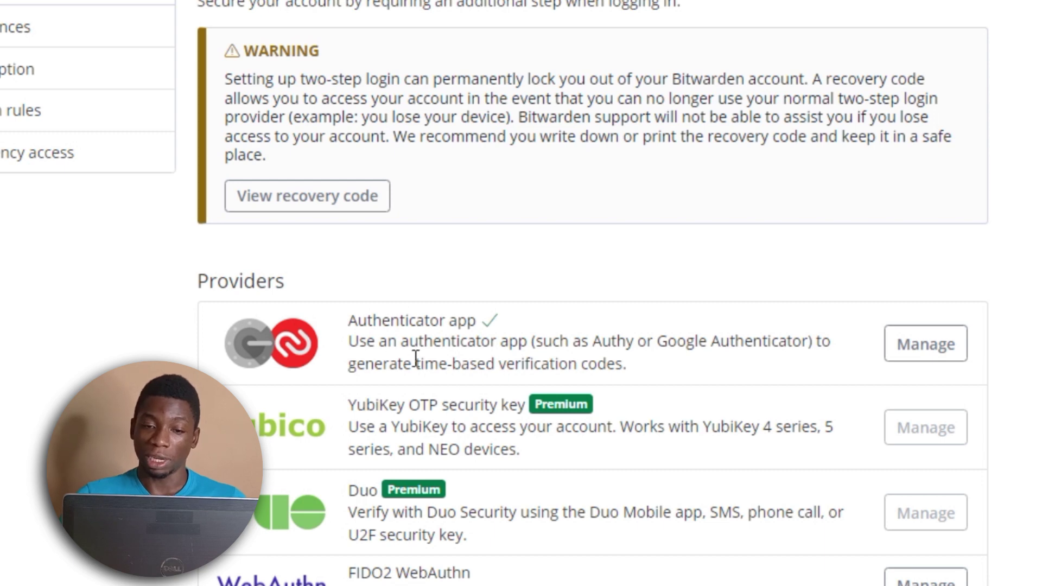
pyautogui.click(913, 342)
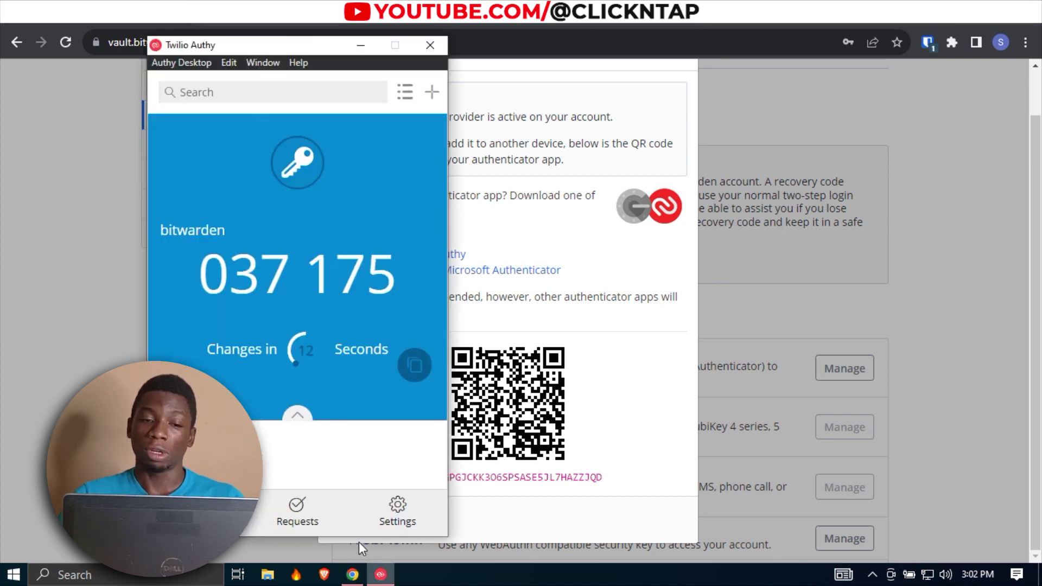
# - Center the Authy window over the browser, peek at Add Account twice, and return to the bitwarden code
pyautogui.click(380, 574)
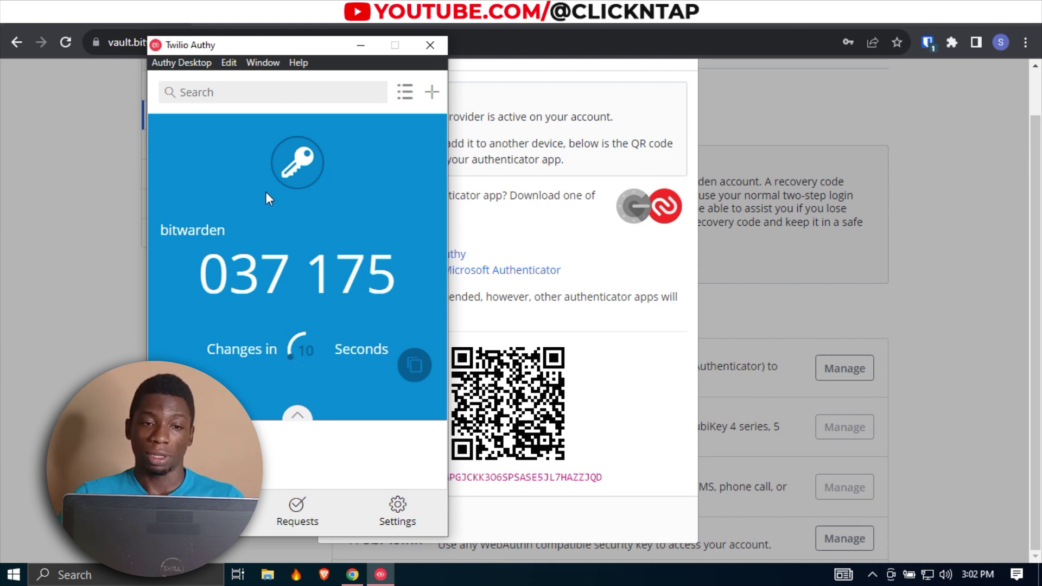
pyautogui.moveTo(237, 50); pyautogui.dragTo(463, 39)
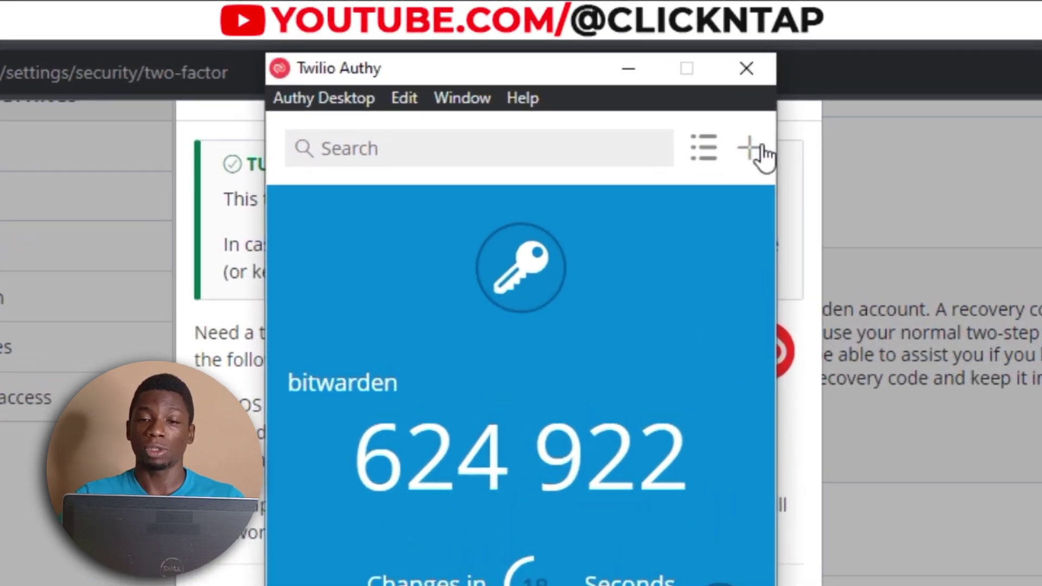
pyautogui.click(754, 157)
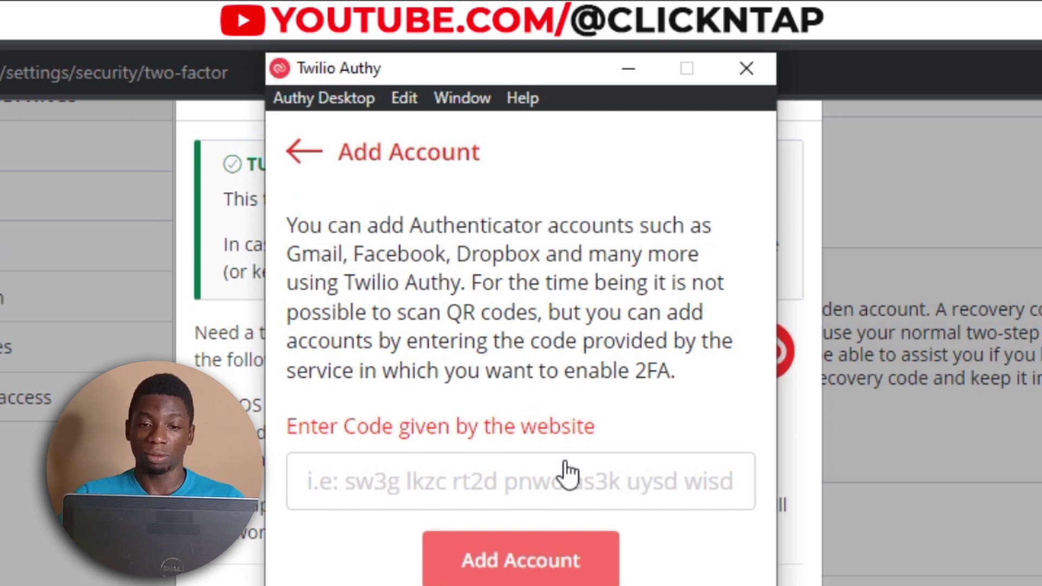
pyautogui.press('Escape')
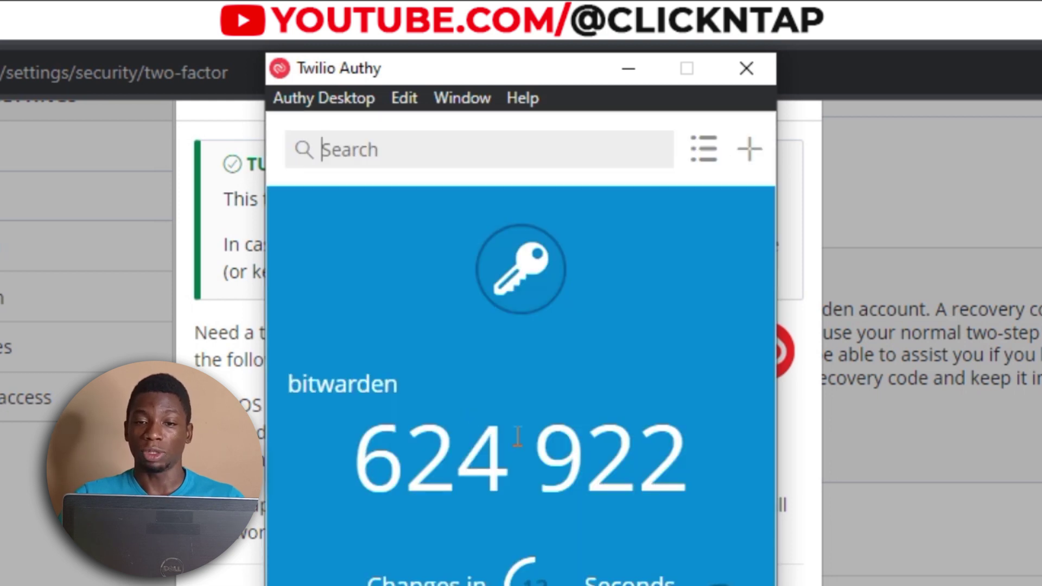
pyautogui.click(751, 157)
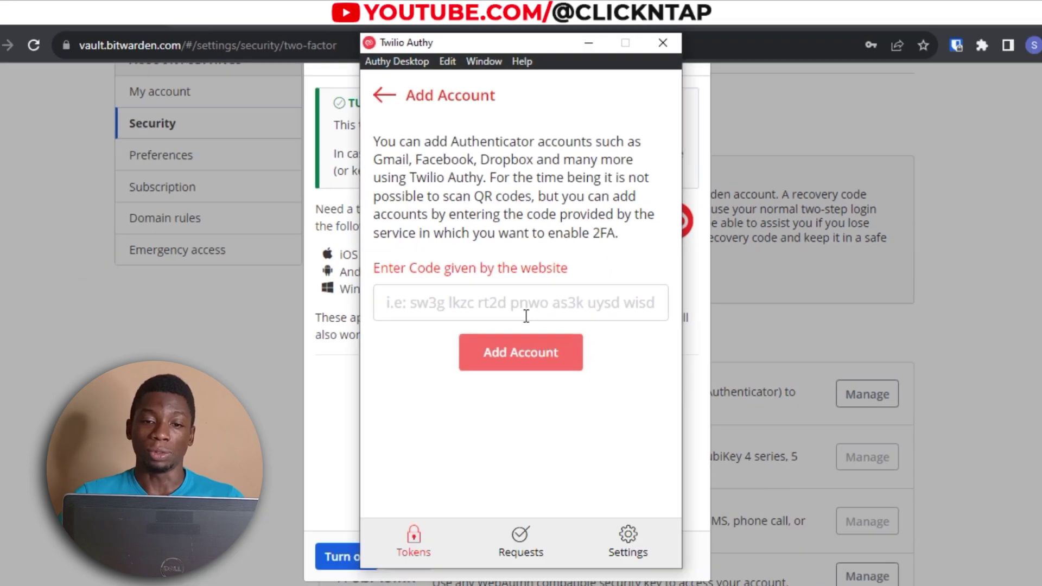
pyautogui.press('Escape')
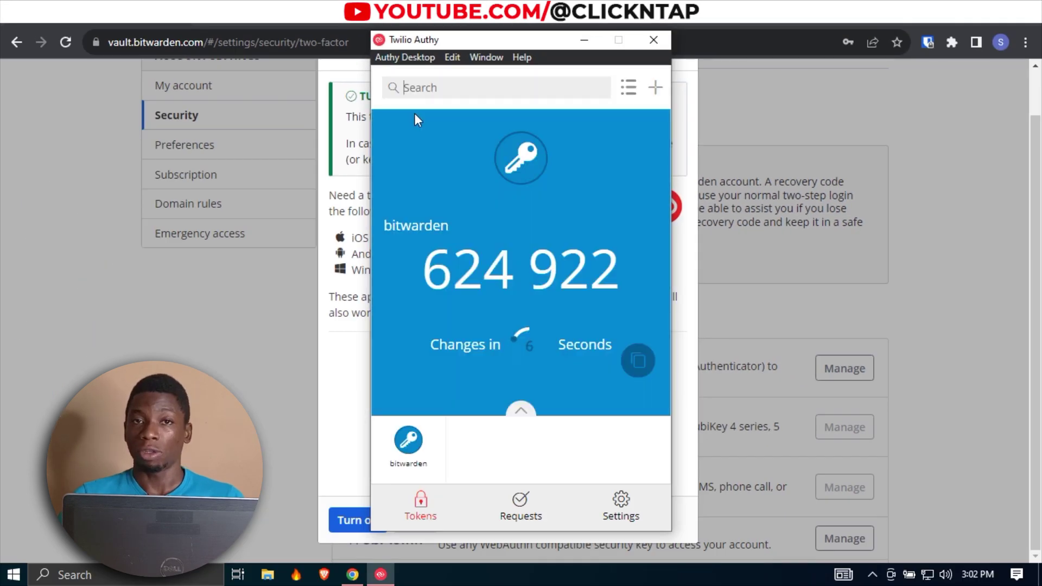